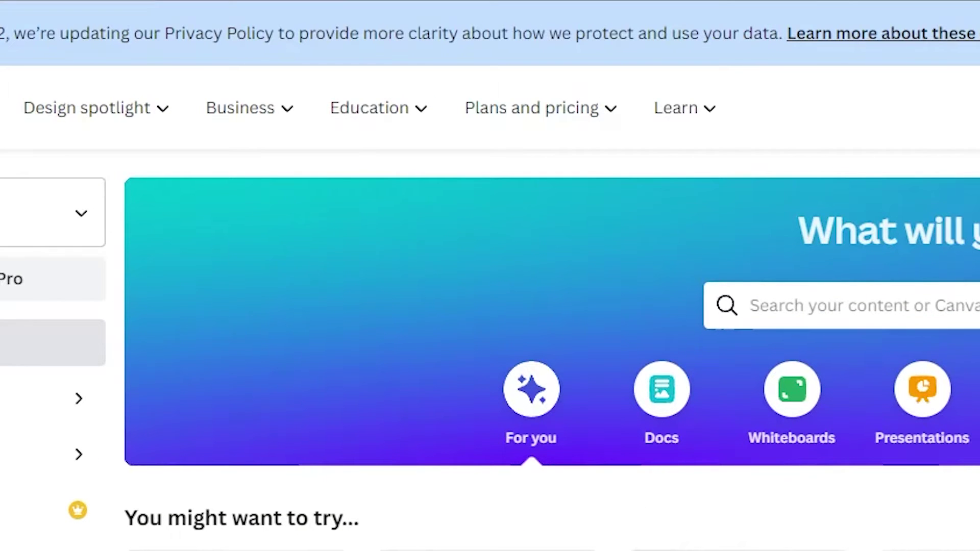
# - Go to Marketing > Brochures and scroll down through the brochure template grid
pyautogui.moveTo(101, 110)
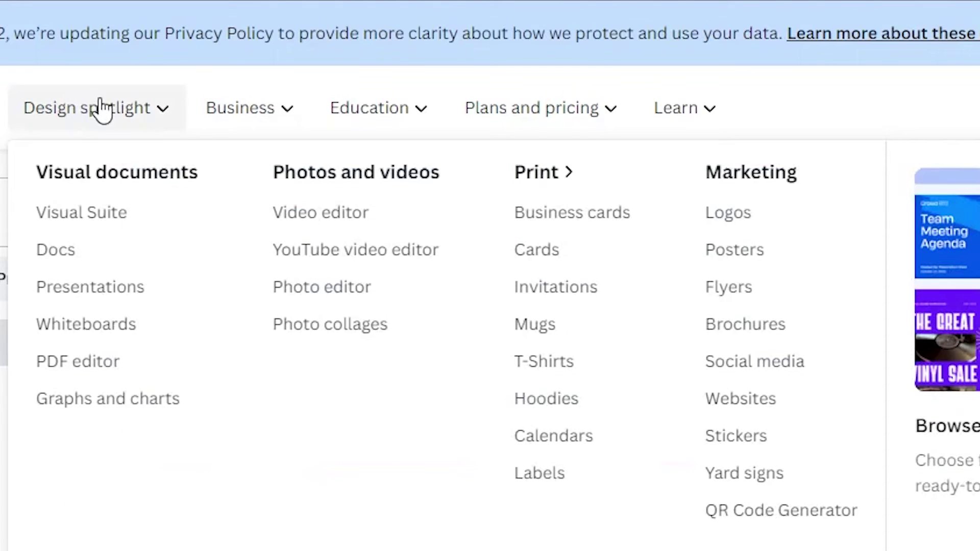
pyautogui.click(737, 326)
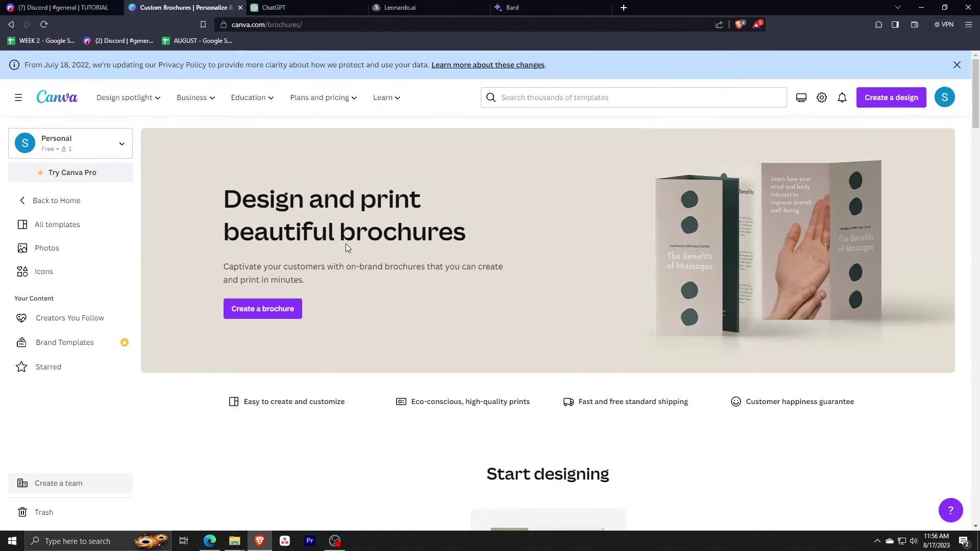
pyautogui.scroll(-4, 345, 243)
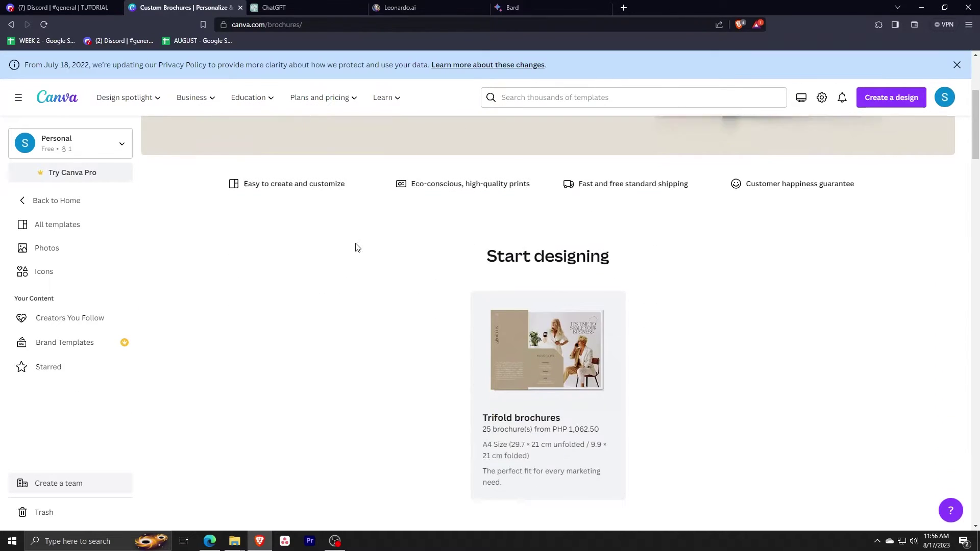
pyautogui.scroll(4, 373, 250)
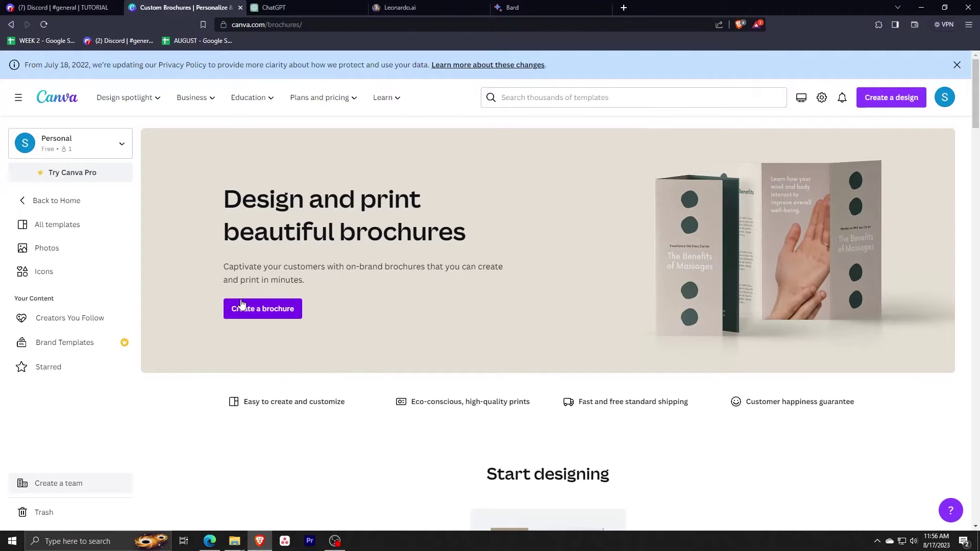
pyautogui.scroll(-6, 521, 353)
pyautogui.scroll(-11, 568, 369)
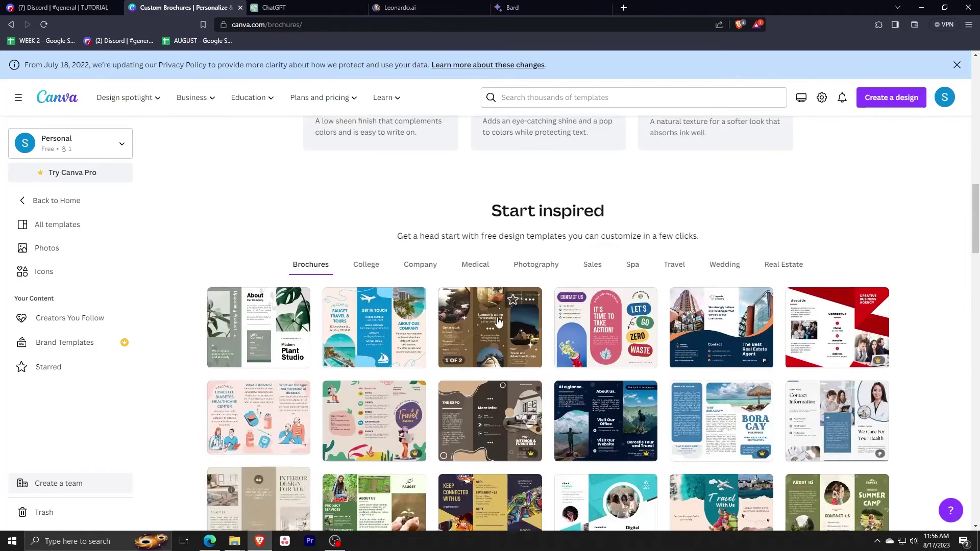
pyautogui.scroll(-2, 518, 327)
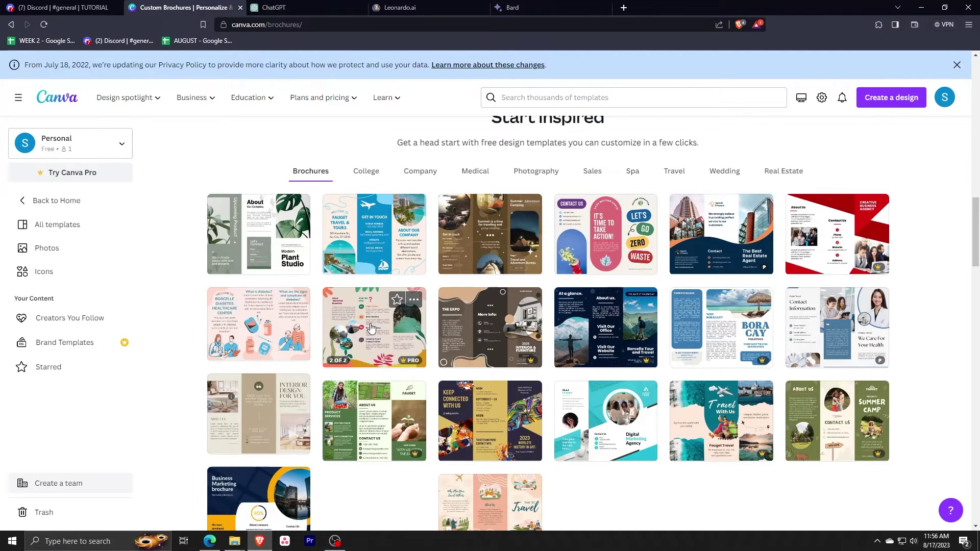
pyautogui.scroll(-1, 370, 327)
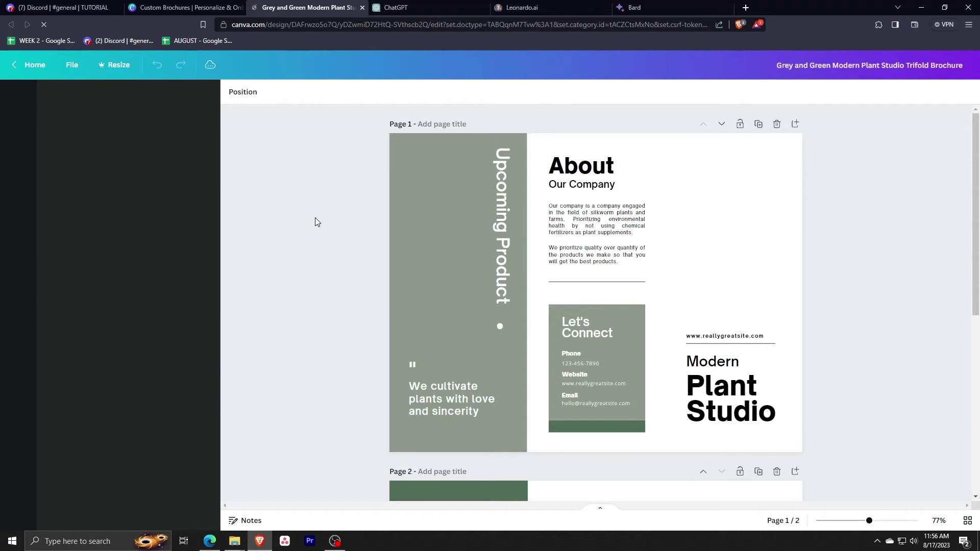
# - Scroll through the plant studio trifold template's pages before returning to the brochures page
pyautogui.scroll(-6, 351, 240)
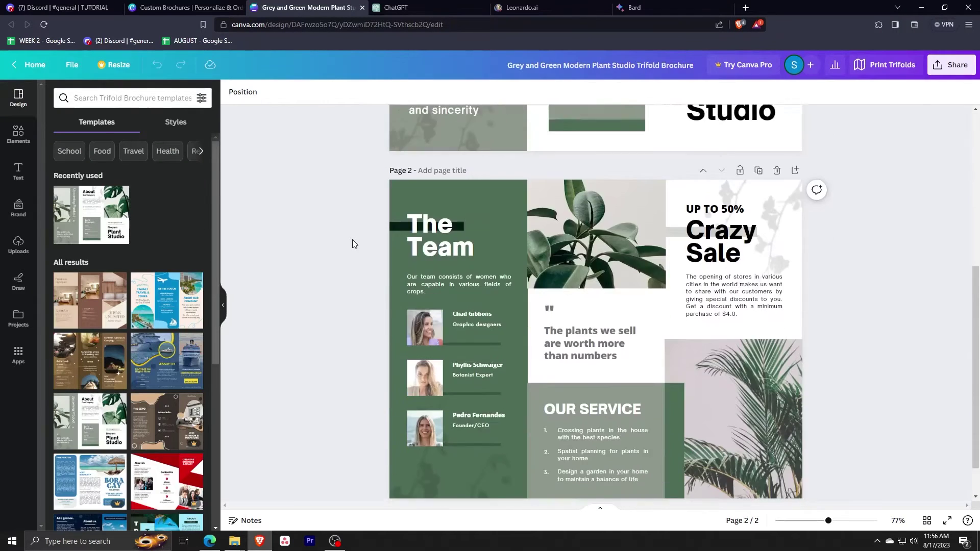
pyautogui.scroll(2, 353, 240)
pyautogui.scroll(5, 354, 240)
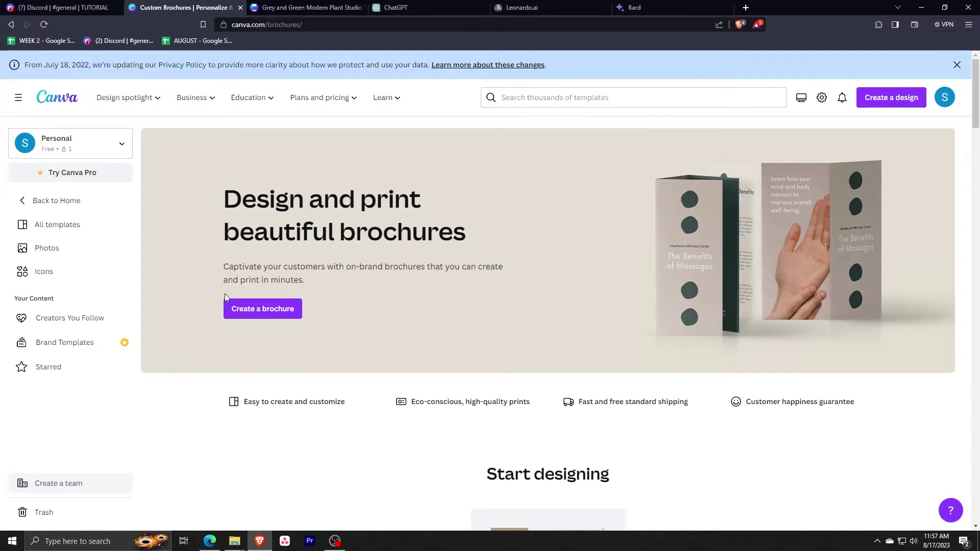
# - Create a blank Trifold Brochure (EU) design and dismiss the print readiness check
pyautogui.click(271, 314)
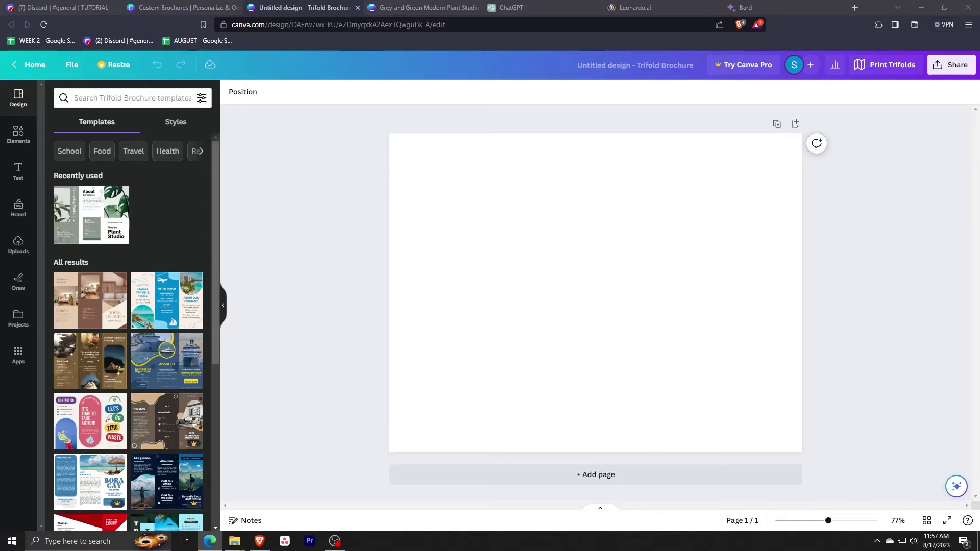
pyautogui.click(421, 257)
pyautogui.hotkey('alt', 'Tab')
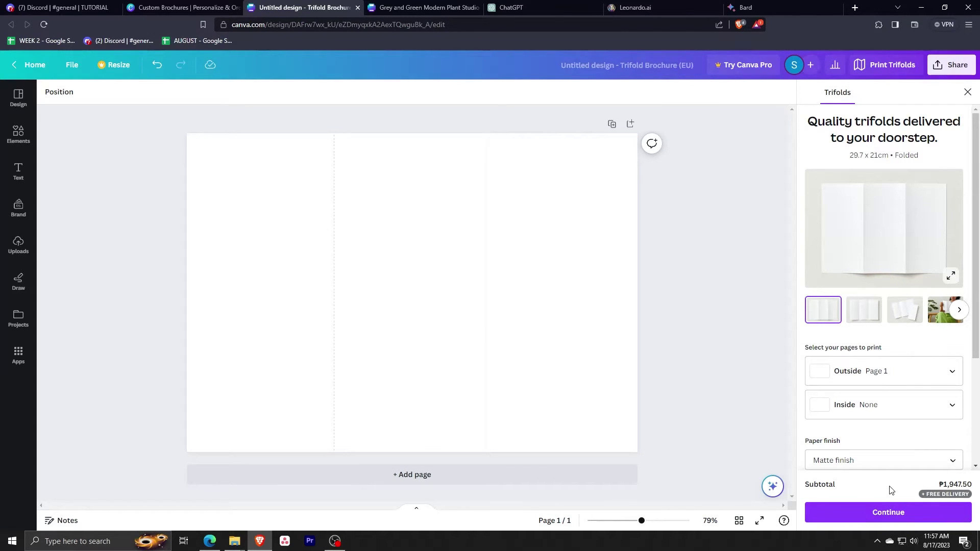
pyautogui.click(868, 515)
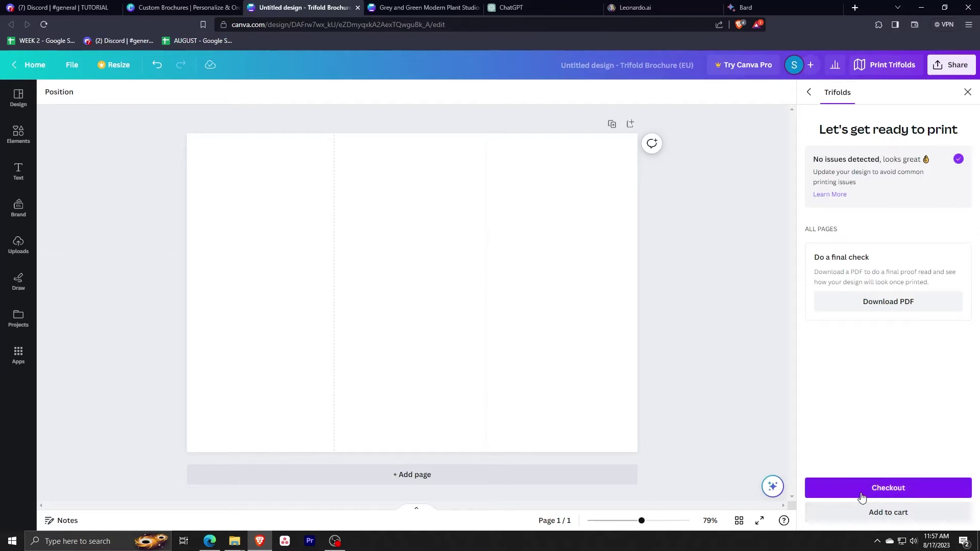
pyautogui.click(967, 94)
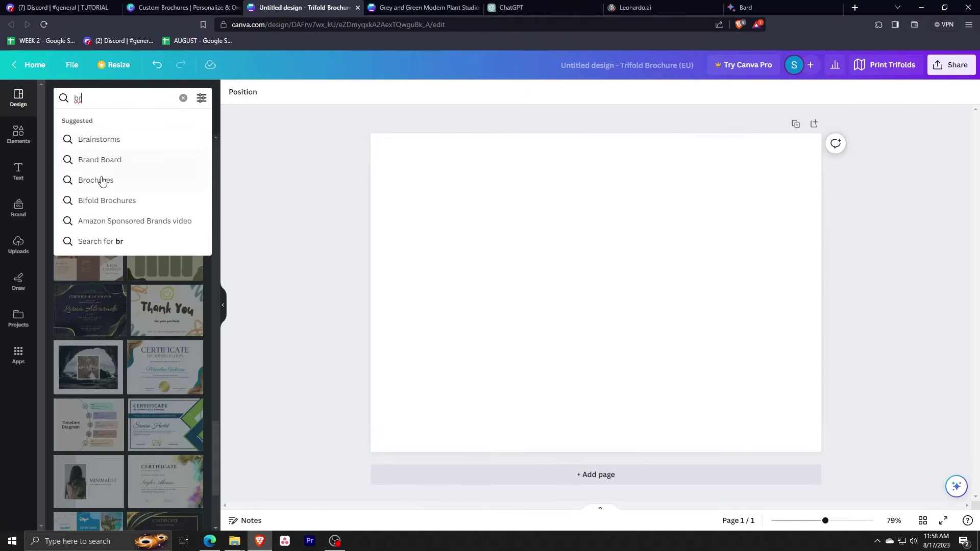
# - Apply the Blue Simple Creative Travel brochure template's outside layout to page 1
pyautogui.click(105, 179)
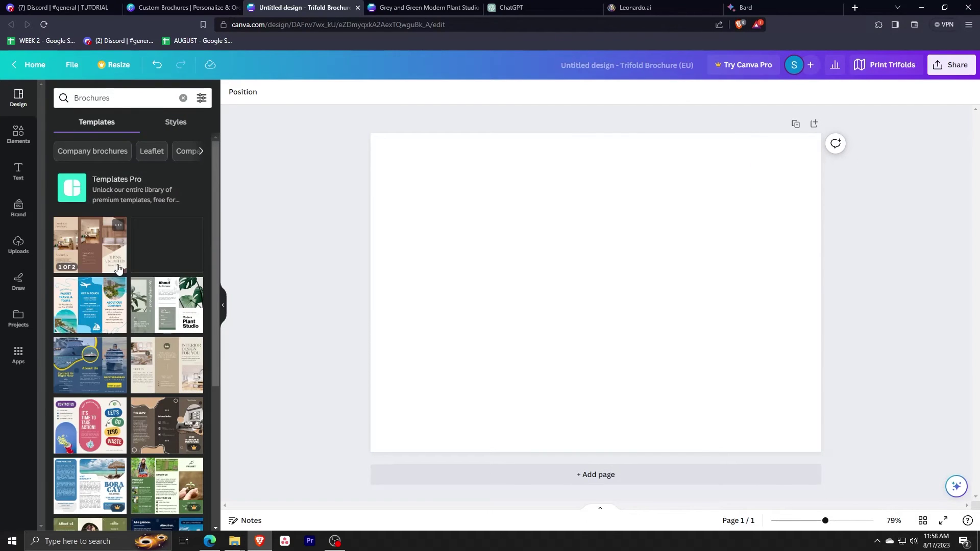
pyautogui.scroll(-2, 118, 269)
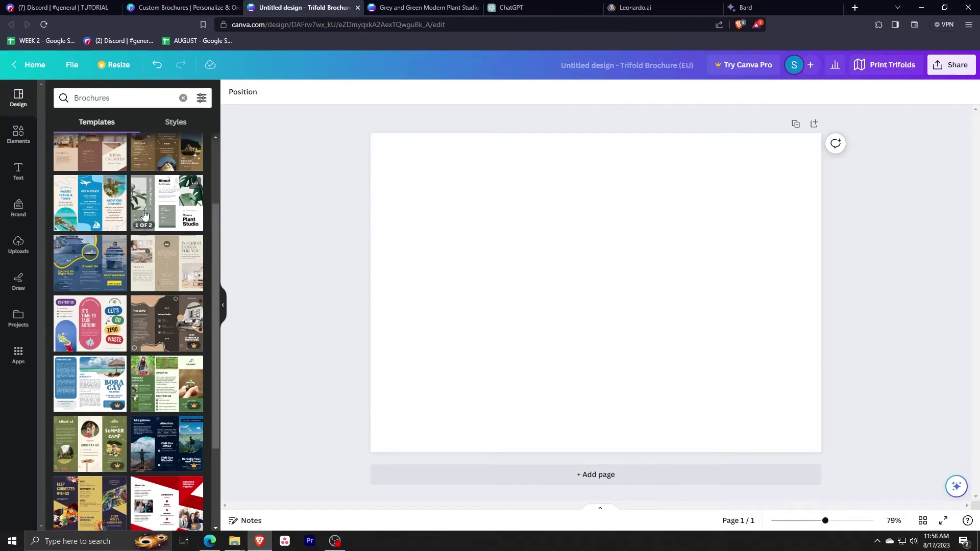
pyautogui.click(85, 209)
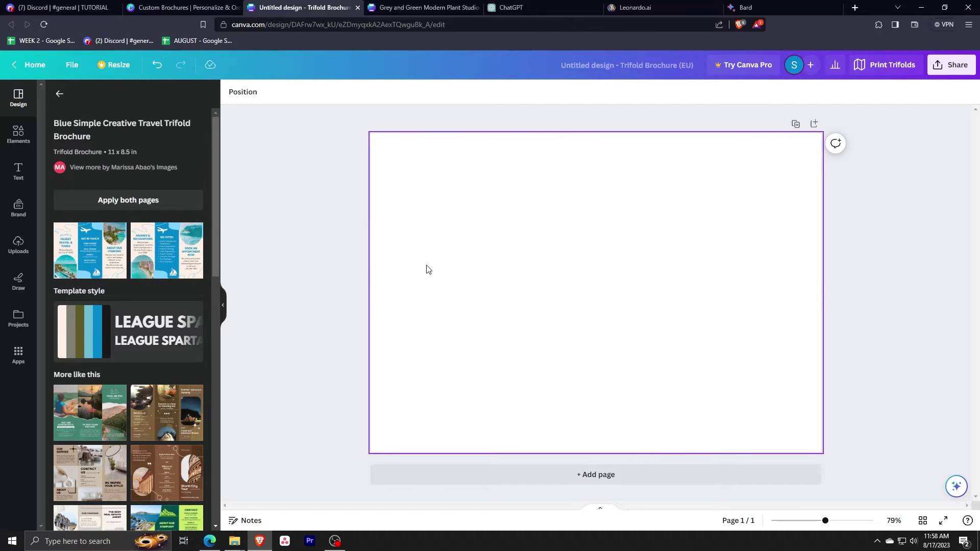
pyautogui.click(88, 252)
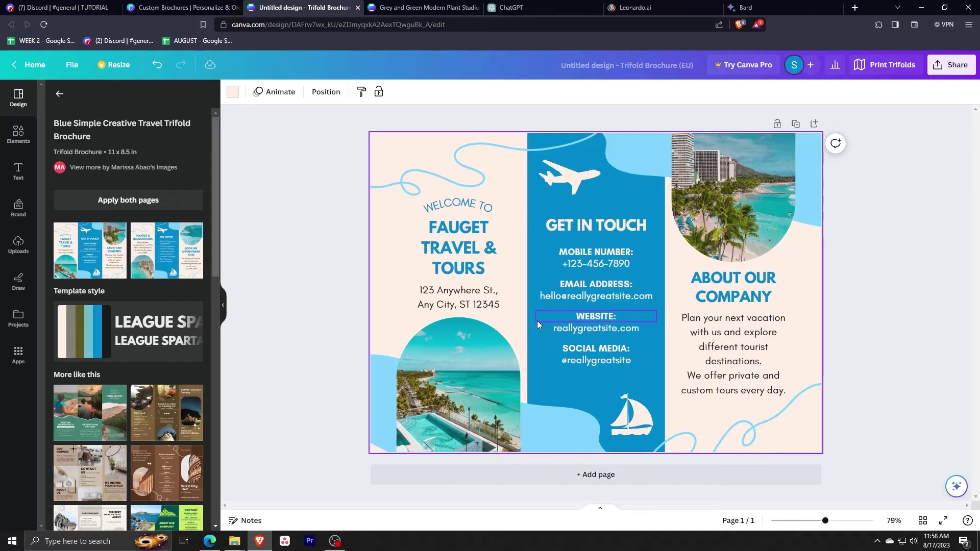
# - Add a second page filled with the template's inside layout, then make page 1 active
pyautogui.click(551, 481)
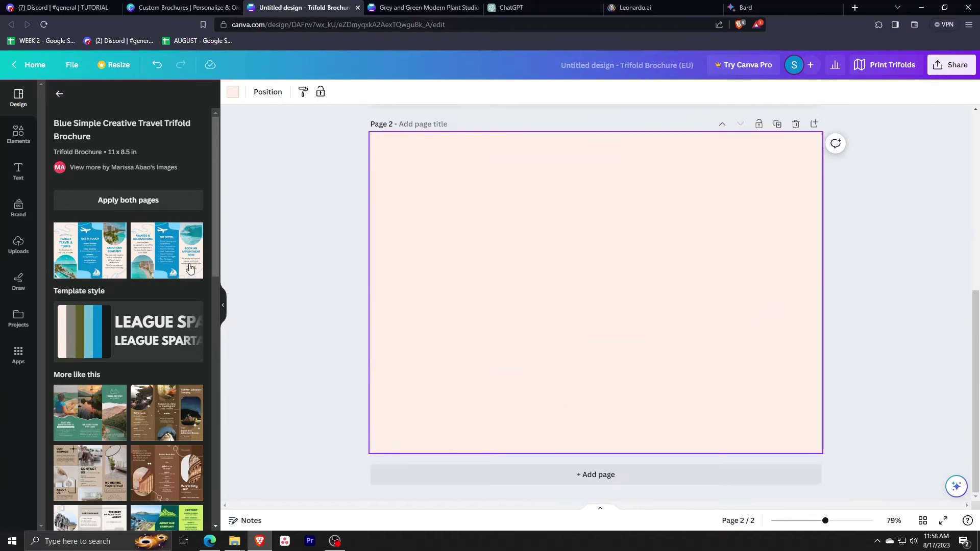
pyautogui.click(166, 251)
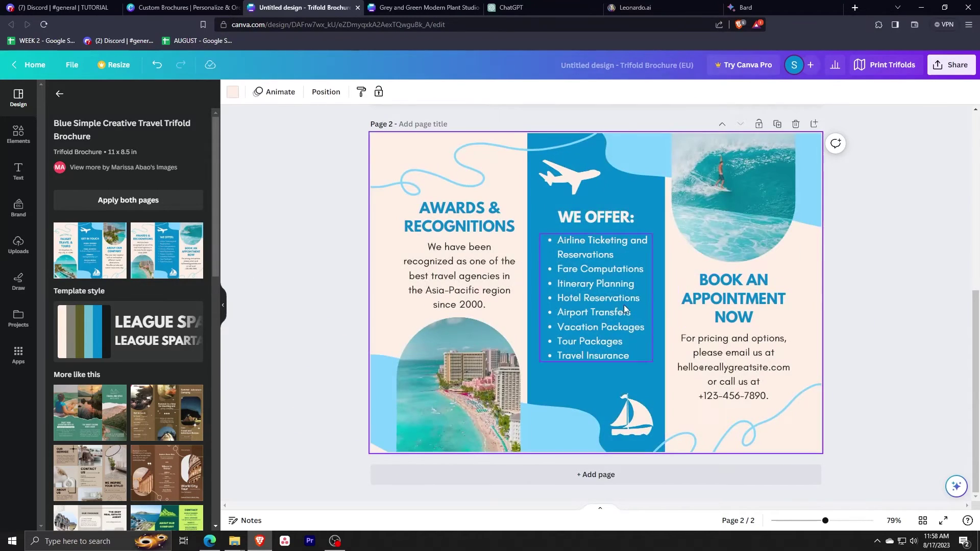
pyautogui.scroll(7, 510, 300)
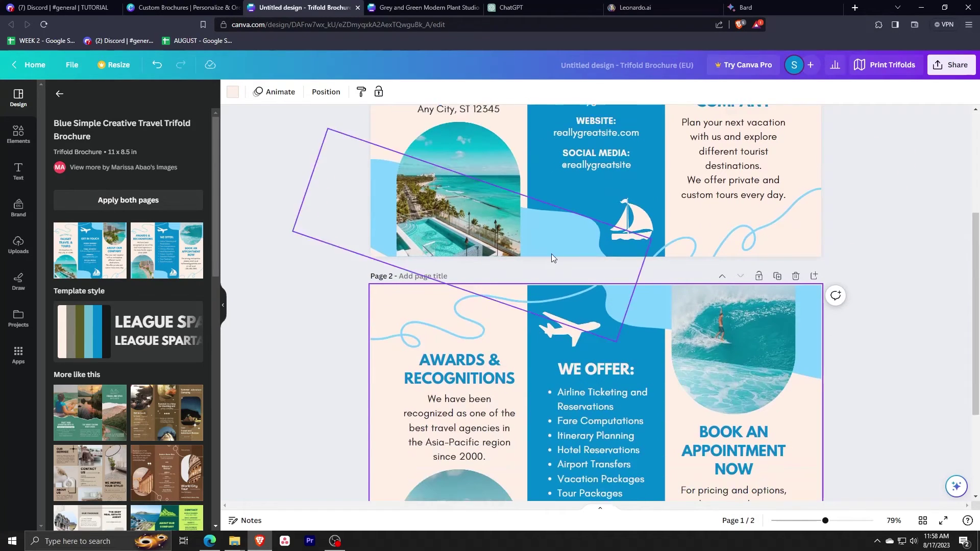
pyautogui.scroll(-1, 579, 368)
pyautogui.scroll(-1, 559, 366)
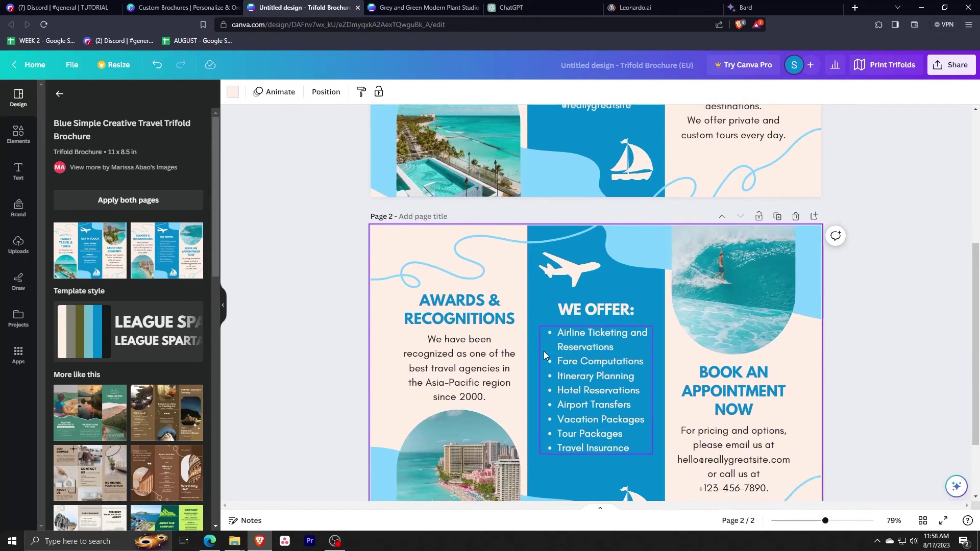
pyautogui.scroll(5, 534, 348)
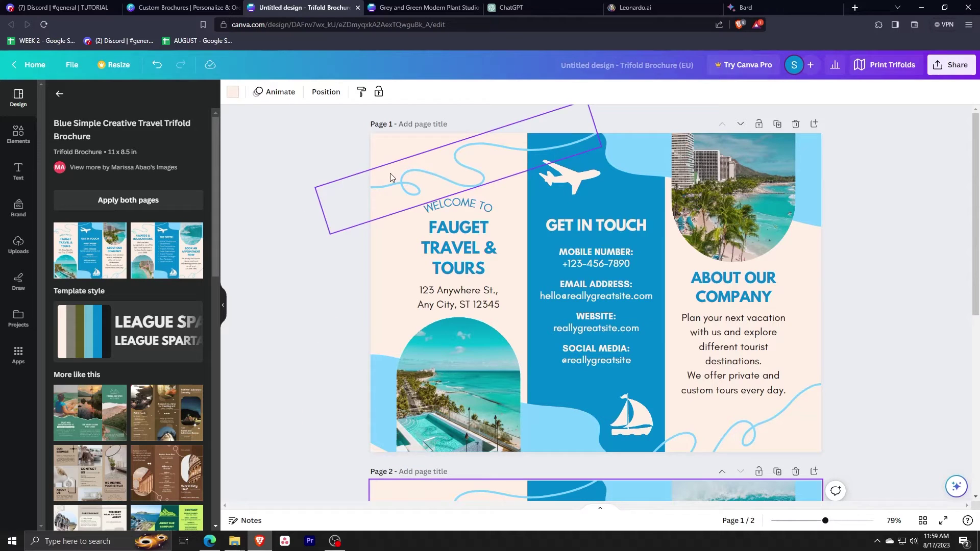
pyautogui.click(398, 264)
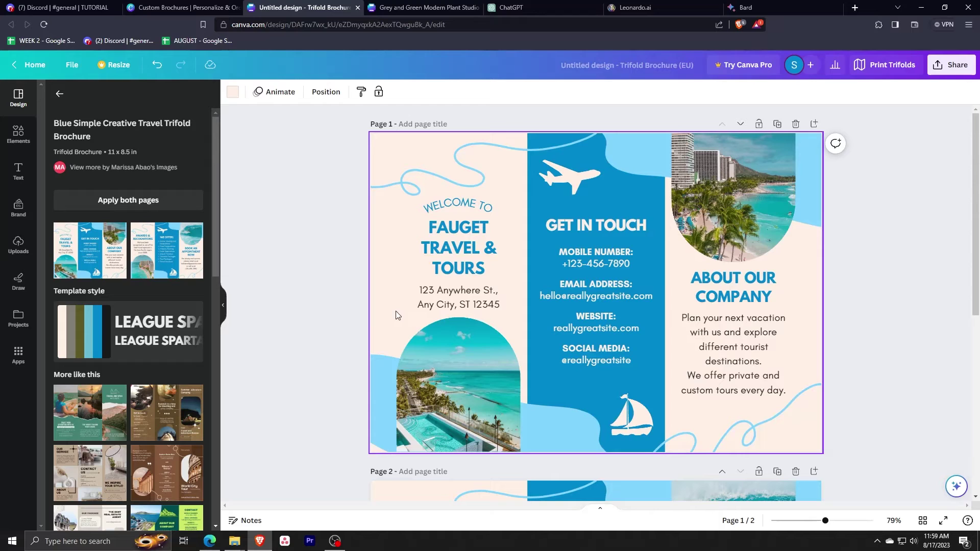
# - Make page 1's background dark #1a1a1a and turn the swirl line and lower-left shape light blue
pyautogui.click(232, 93)
pyautogui.click(115, 154)
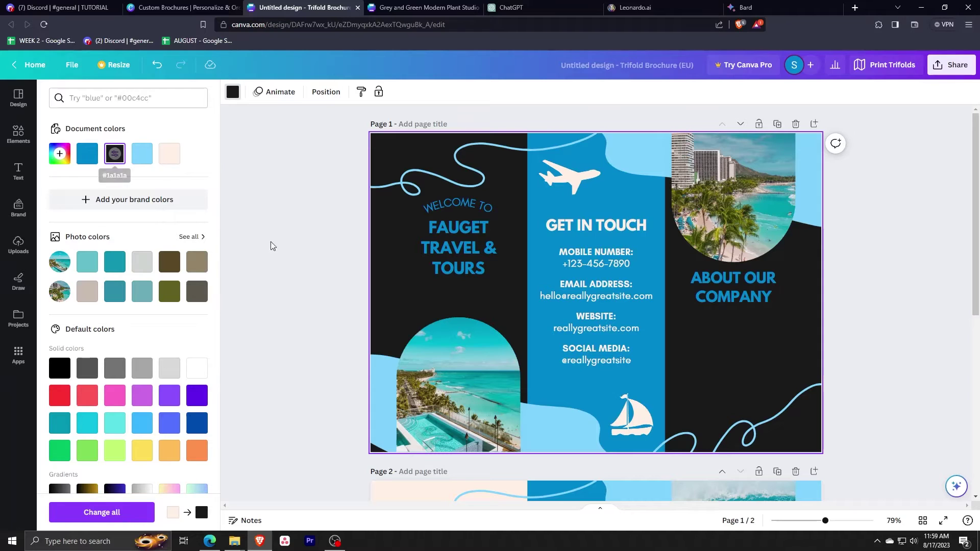
pyautogui.click(317, 280)
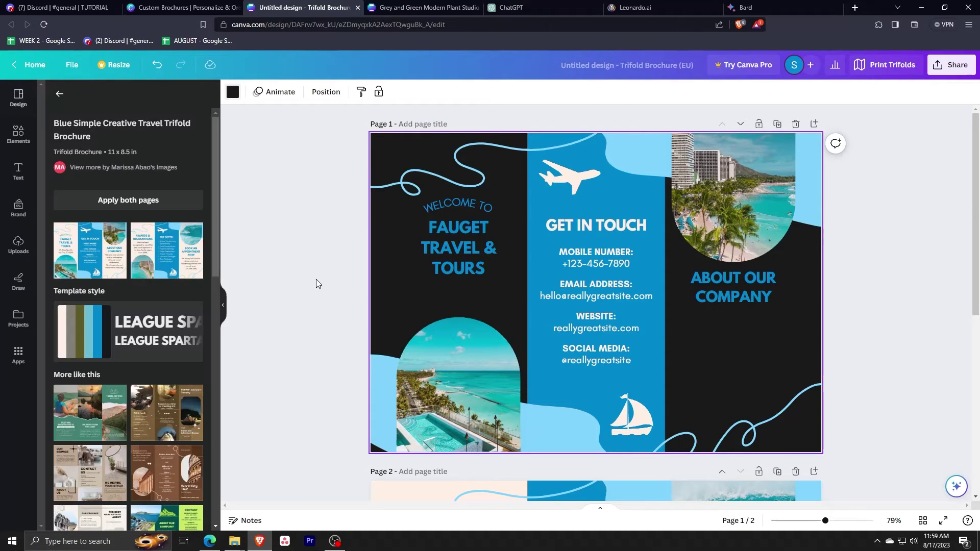
pyautogui.click(399, 189)
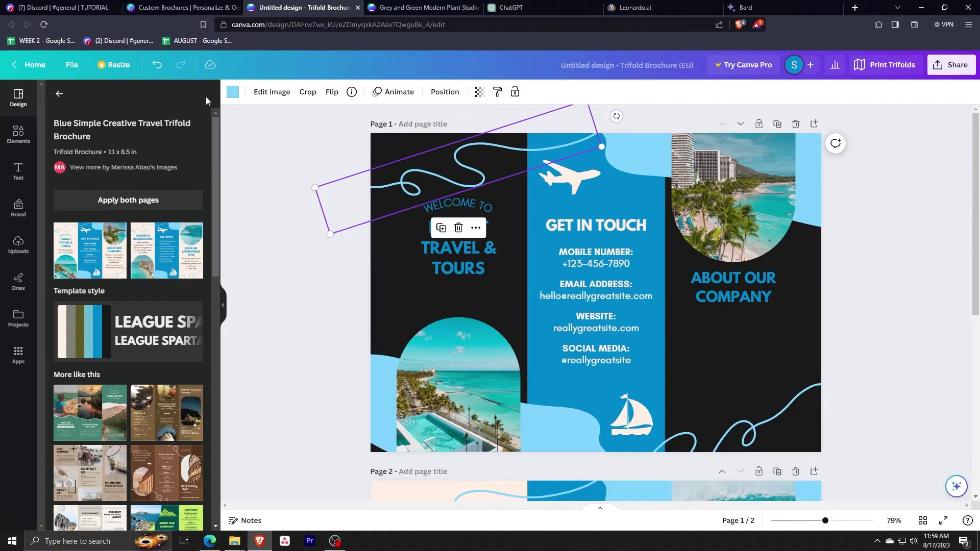
pyautogui.click(233, 92)
pyautogui.click(366, 430)
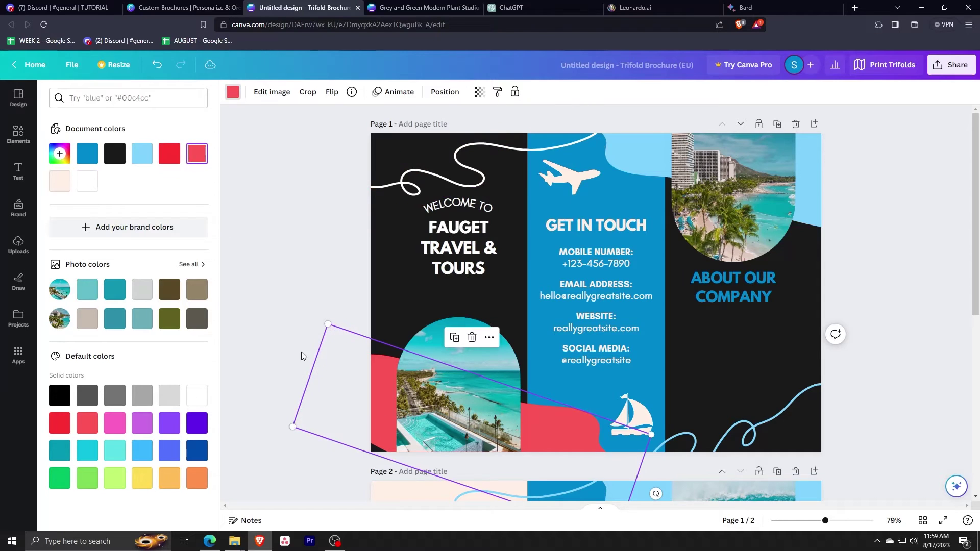
pyautogui.click(142, 153)
pyautogui.click(279, 268)
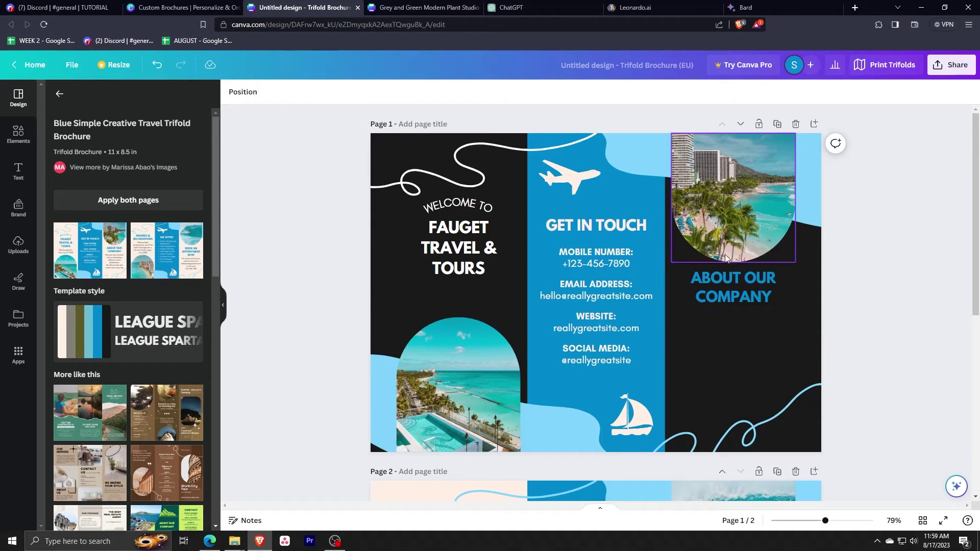
# - Turn the ABOUT OUR COMPANY heading white and inspect the phone number text
pyautogui.click(726, 286)
pyautogui.click(379, 92)
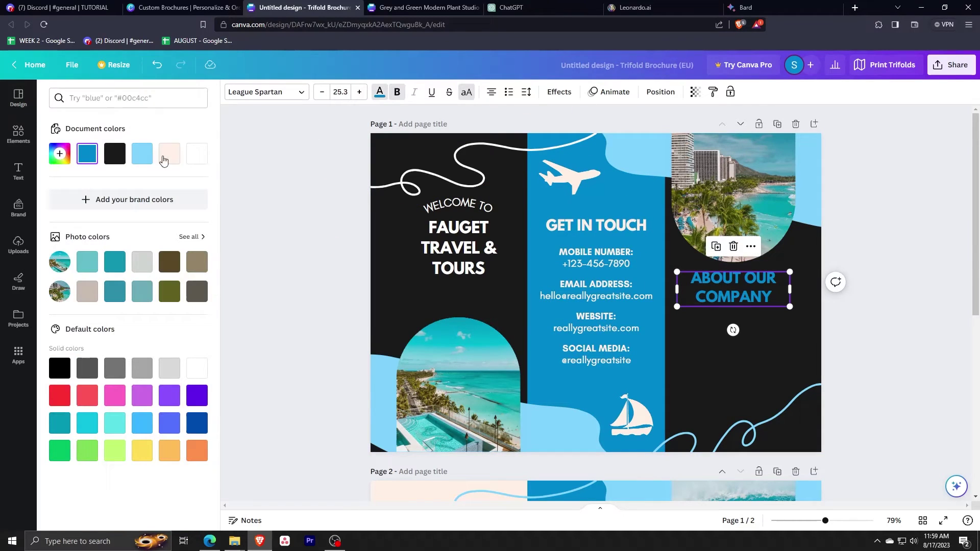
pyautogui.click(198, 159)
pyautogui.click(287, 250)
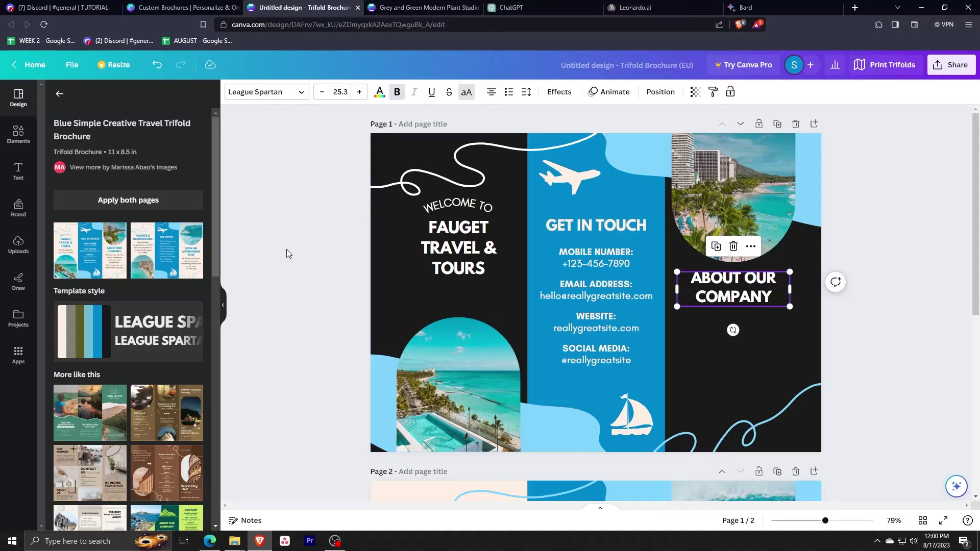
pyautogui.click(586, 262)
pyautogui.click(592, 264)
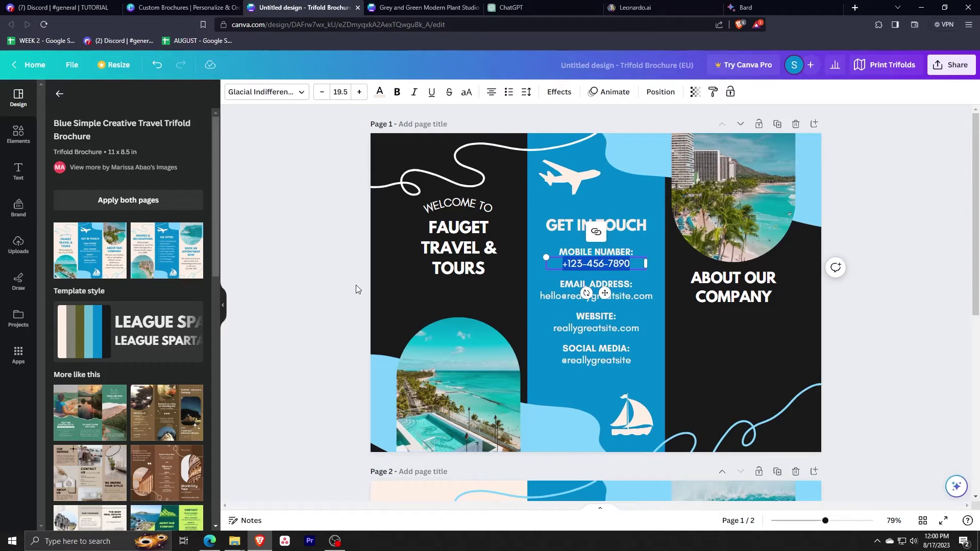
pyautogui.click(305, 280)
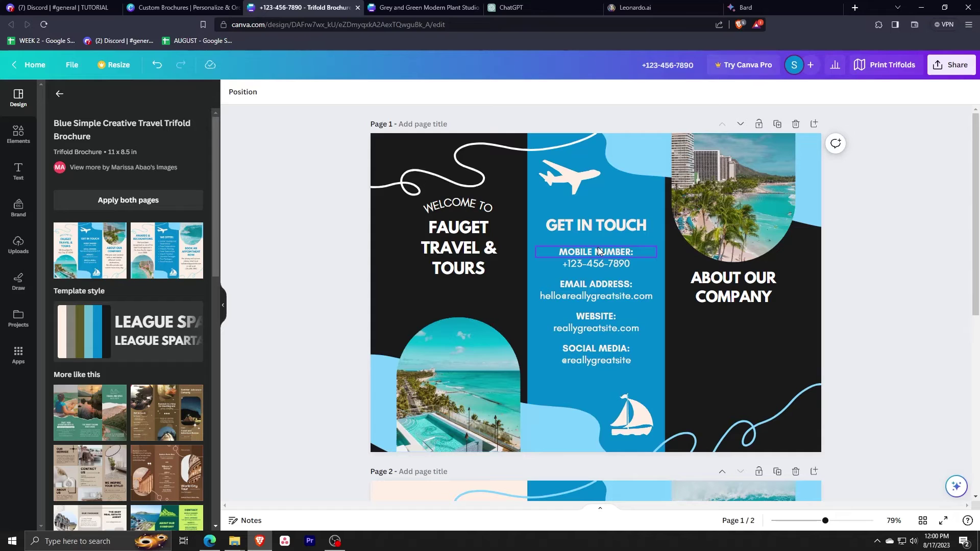
# - Add a small white circle phone icon beside the phone number and delete the MOBILE NUMBER: label
pyautogui.click(19, 134)
pyautogui.click(77, 299)
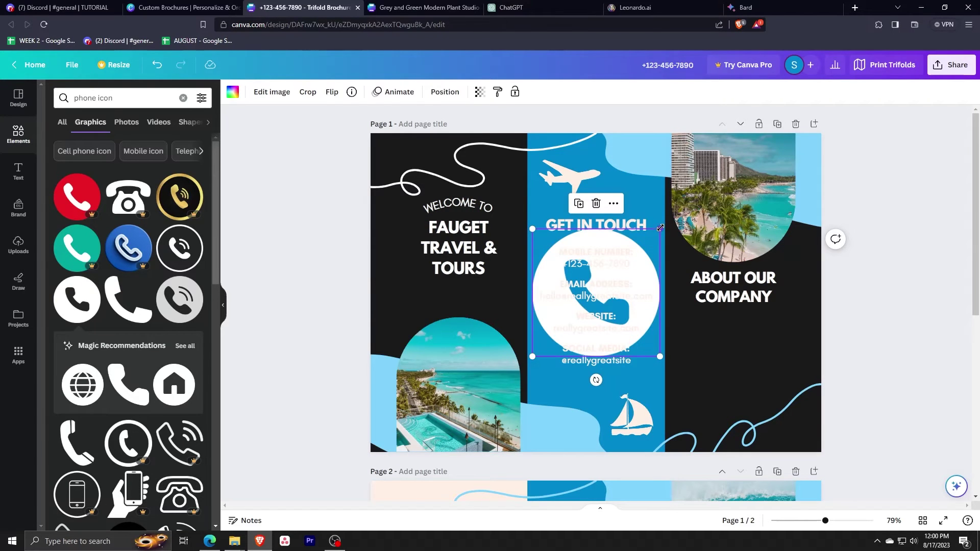
pyautogui.moveTo(661, 228); pyautogui.dragTo(542, 258)
pyautogui.click(587, 255)
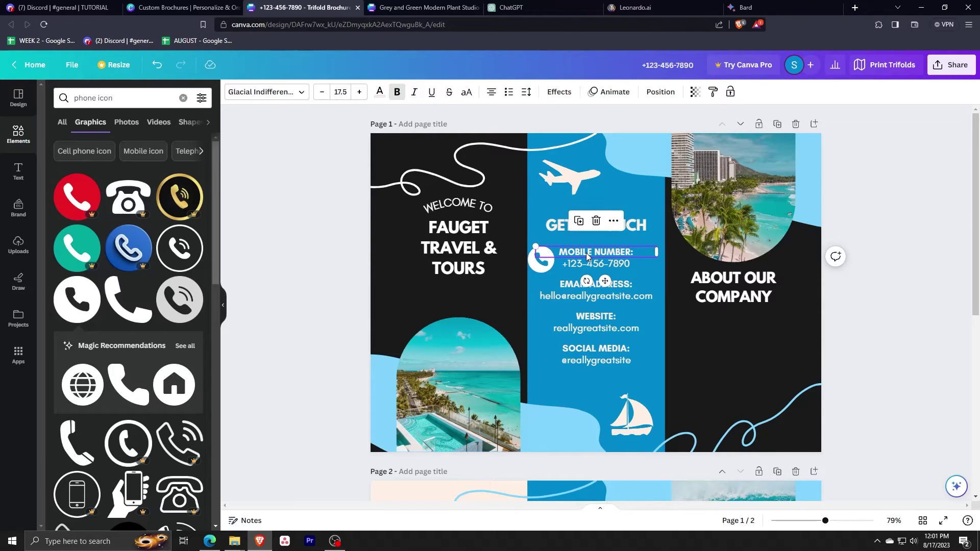
pyautogui.press('Delete')
pyautogui.click(541, 259)
pyautogui.moveTo(554, 247); pyautogui.dragTo(547, 262)
pyautogui.click(587, 285)
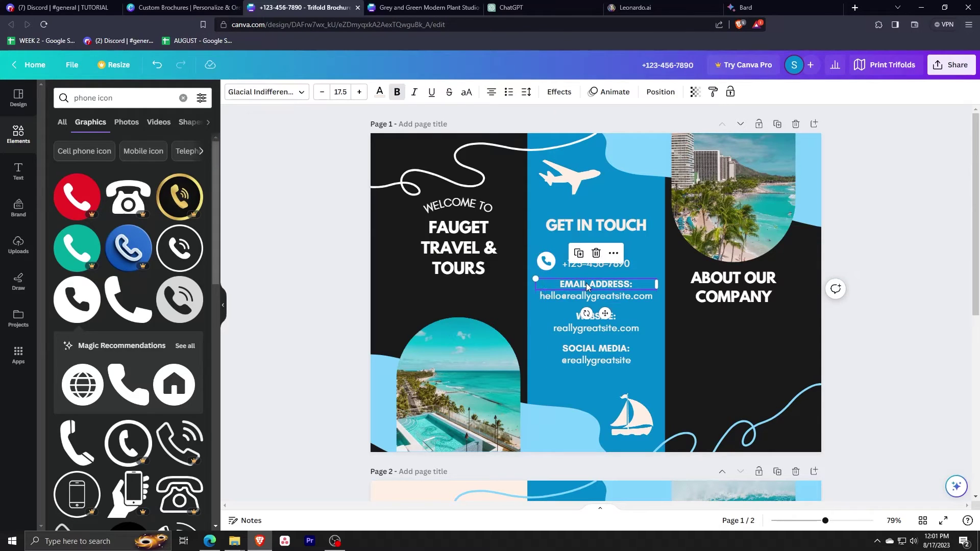
pyautogui.tripleClick(122, 100)
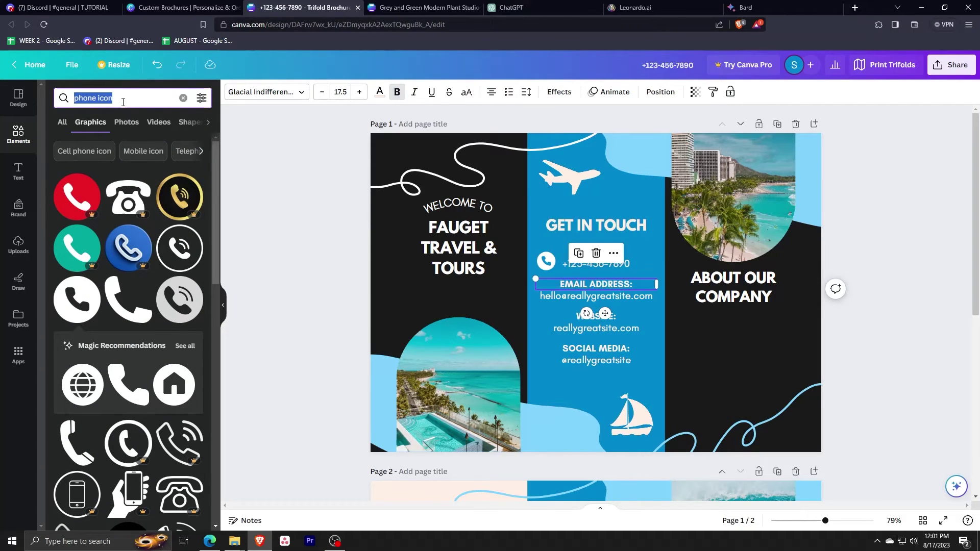
# - Add a gmail envelope graphic, make it white, and shrink it beside the email address
pyautogui.write('gmai')
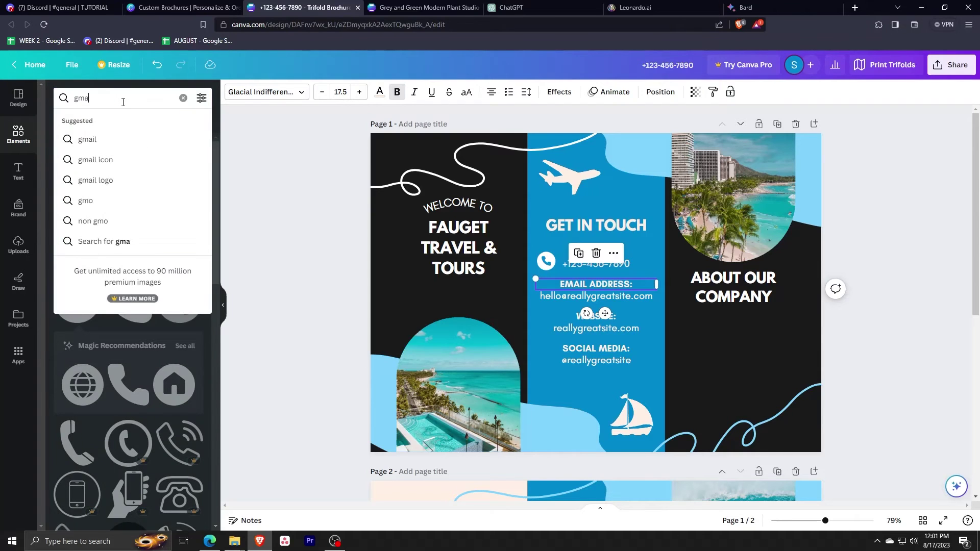
pyautogui.click(109, 160)
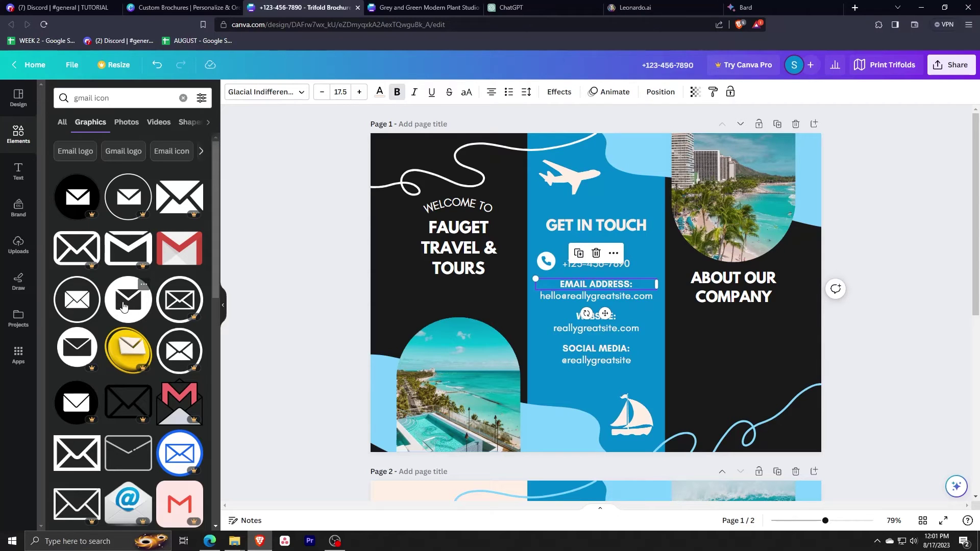
pyautogui.moveTo(125, 305); pyautogui.dragTo(525, 304)
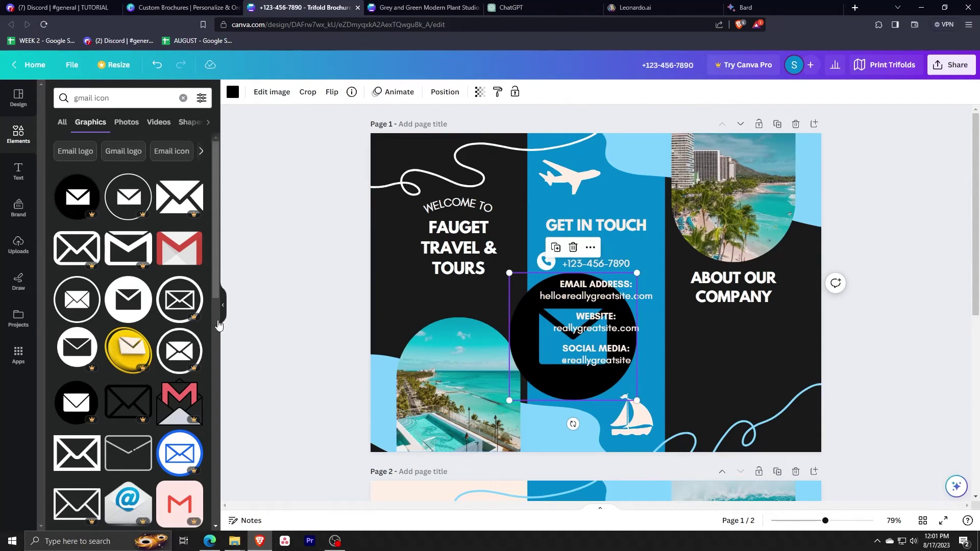
pyautogui.click(233, 92)
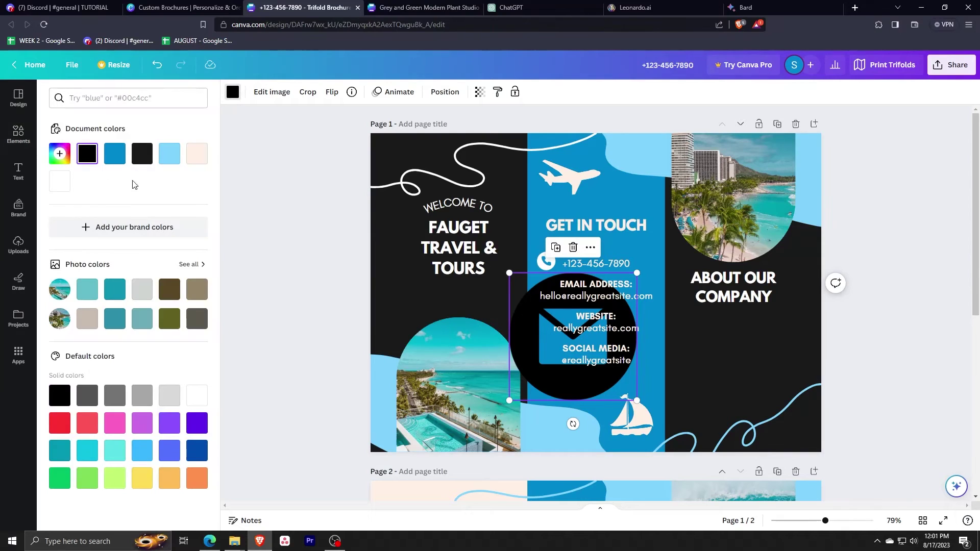
pyautogui.click(60, 181)
pyautogui.moveTo(637, 273); pyautogui.dragTo(536, 296)
pyautogui.moveTo(594, 299); pyautogui.dragTo(600, 295)
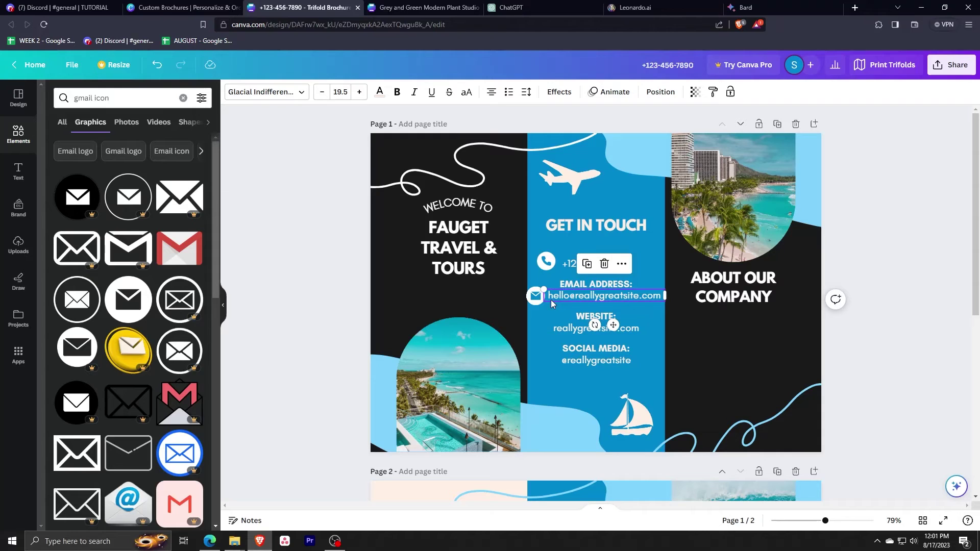
pyautogui.moveTo(532, 299); pyautogui.dragTo(536, 294)
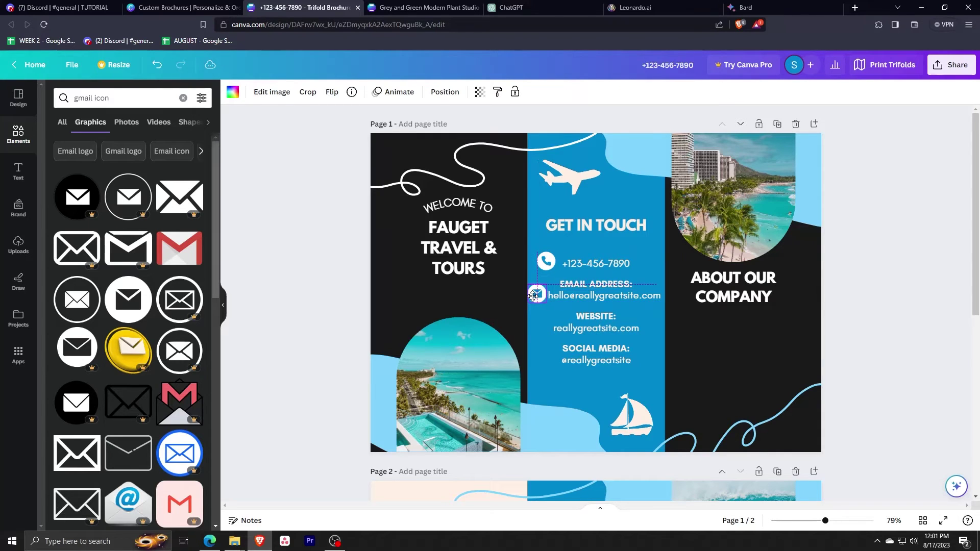
pyautogui.click(544, 366)
# - Delete the EMAIL ADDRESS: label and align the envelope and phone icons
pyautogui.click(575, 283)
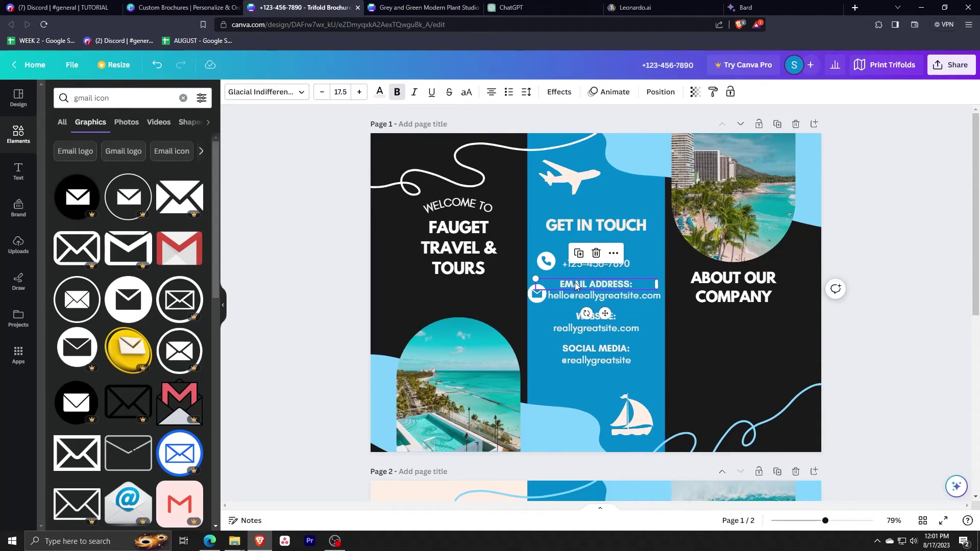
pyautogui.press('Delete')
pyautogui.click(539, 296)
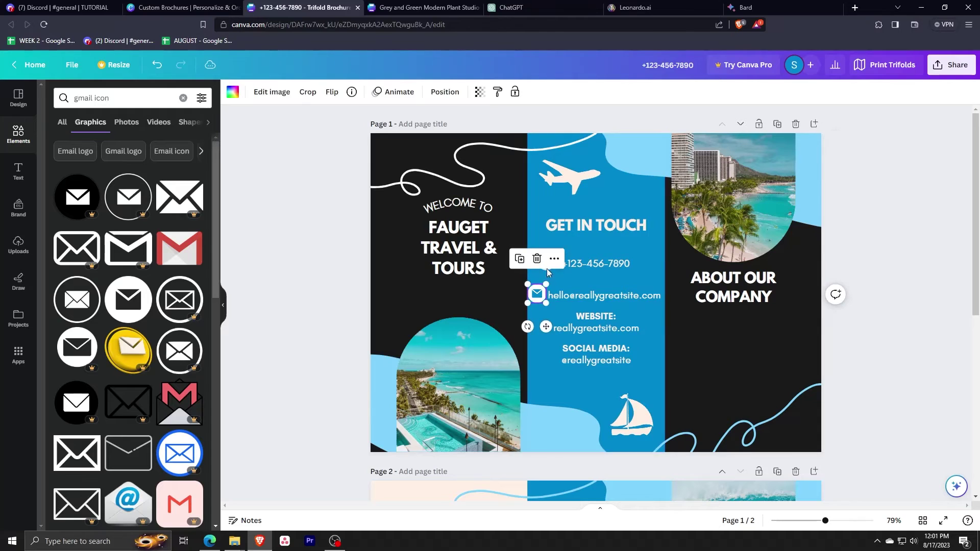
pyautogui.moveTo(545, 286); pyautogui.dragTo(539, 297)
pyautogui.click(574, 287)
pyautogui.moveTo(545, 264)
pyautogui.mouseDown()
pyautogui.moveTo(537, 265)
pyautogui.moveTo(571, 279)
pyautogui.moveTo(537, 275)
pyautogui.mouseUp()
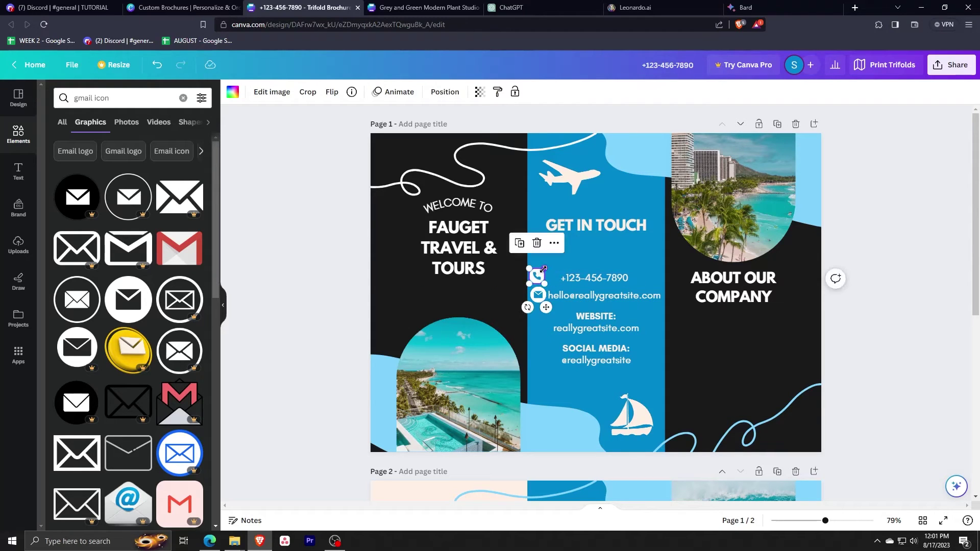
pyautogui.click(551, 360)
pyautogui.click(541, 296)
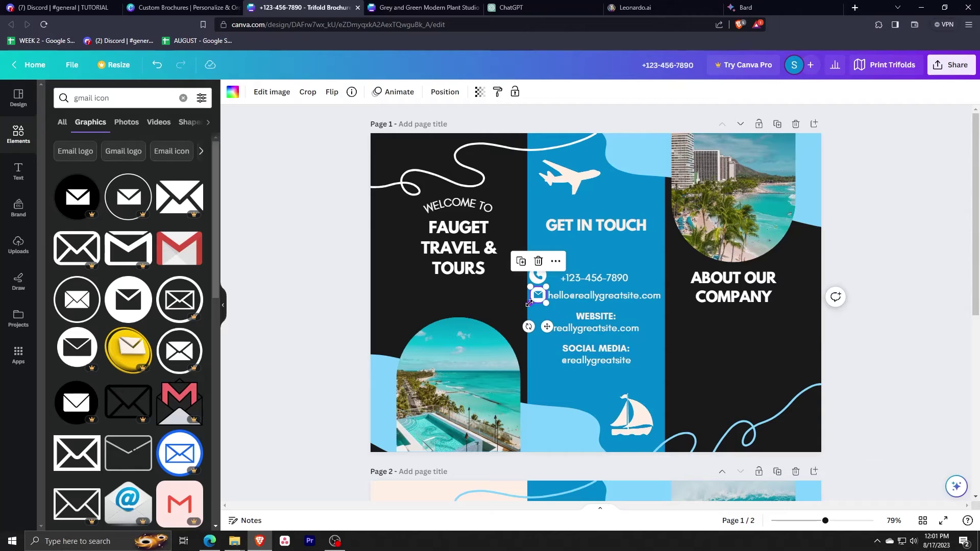
pyautogui.moveTo(529, 303); pyautogui.dragTo(528, 304)
# - Reduce the email address text size to 17.5
pyautogui.click(576, 301)
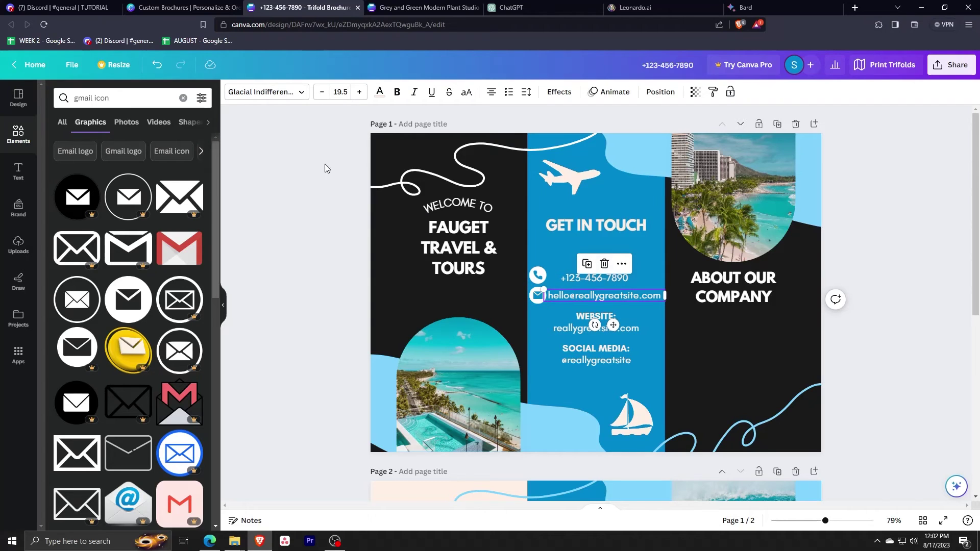
pyautogui.click(321, 93)
pyautogui.click(322, 93)
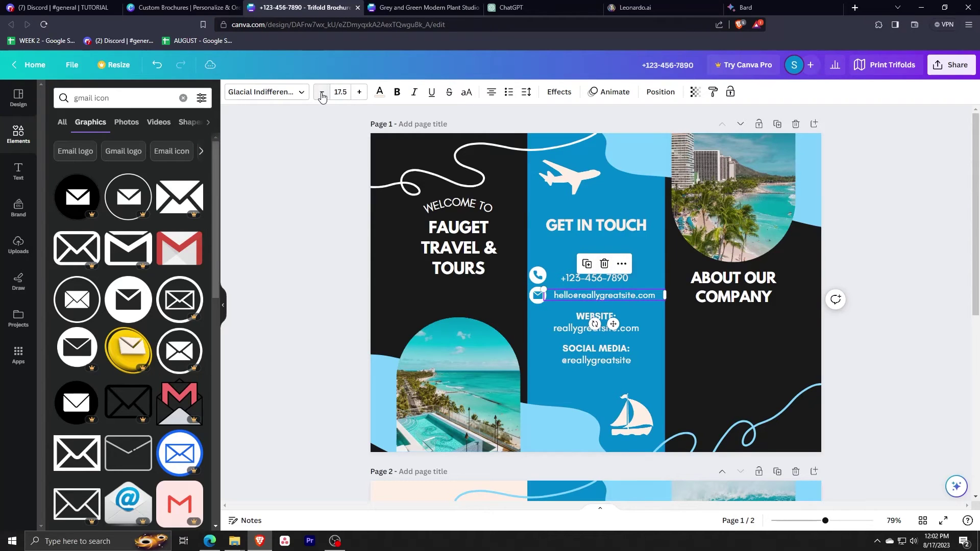
pyautogui.doubleClick(578, 296)
pyautogui.click(562, 377)
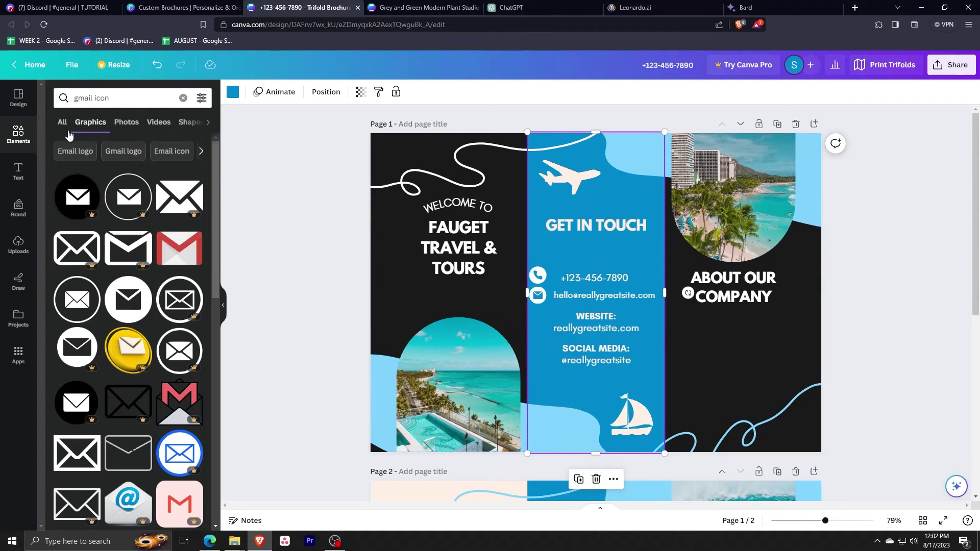
# - Add a plain globe graphic from a 'web' search, make it white, and shrink it beside the website
pyautogui.doubleClick(126, 102)
pyautogui.hotkey('ctrl', 'a')
pyautogui.write('web')
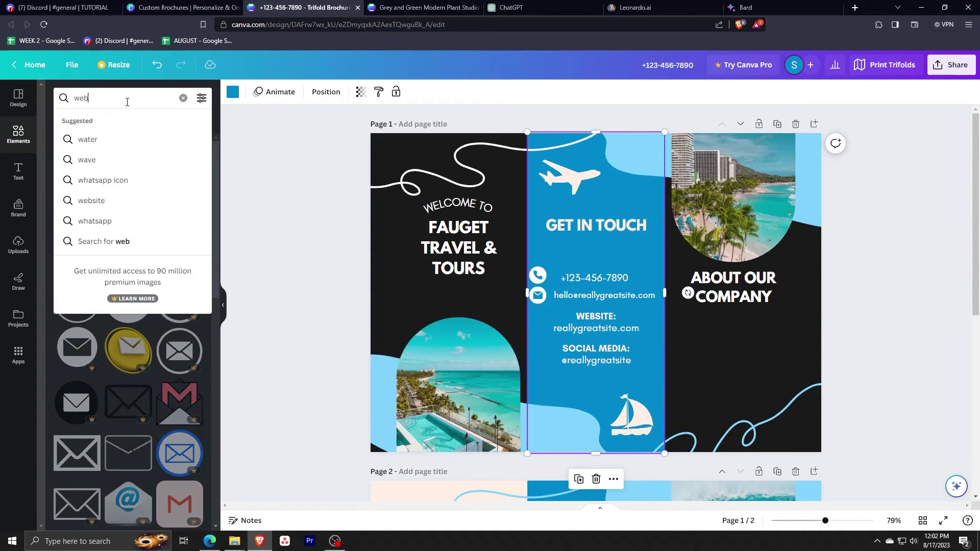
pyautogui.click(113, 158)
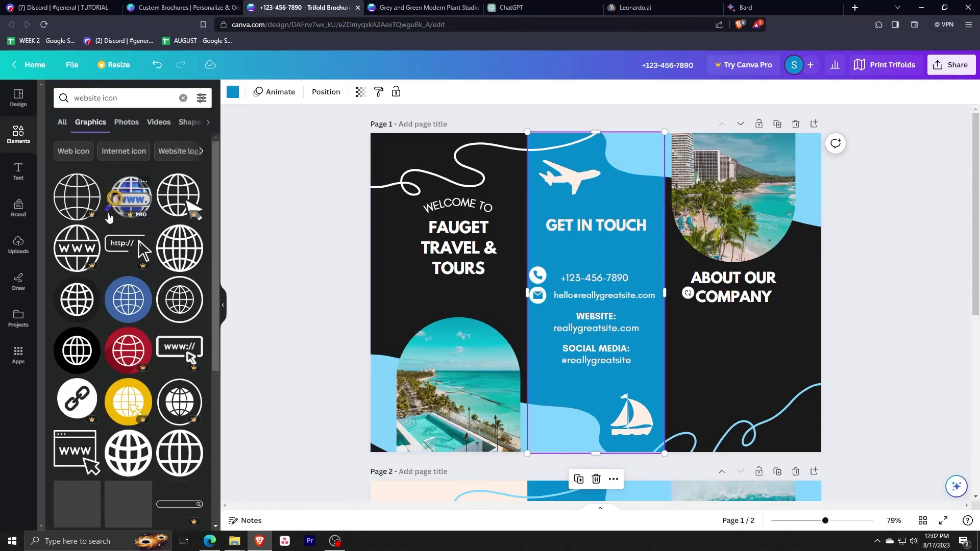
pyautogui.click(77, 252)
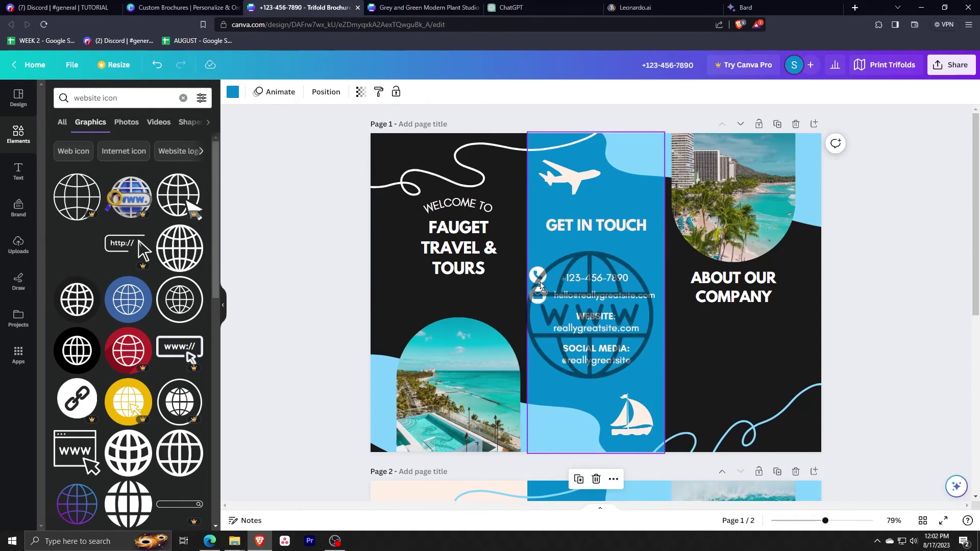
pyautogui.click(591, 232)
pyautogui.moveTo(179, 248); pyautogui.dragTo(565, 308)
pyautogui.click(233, 92)
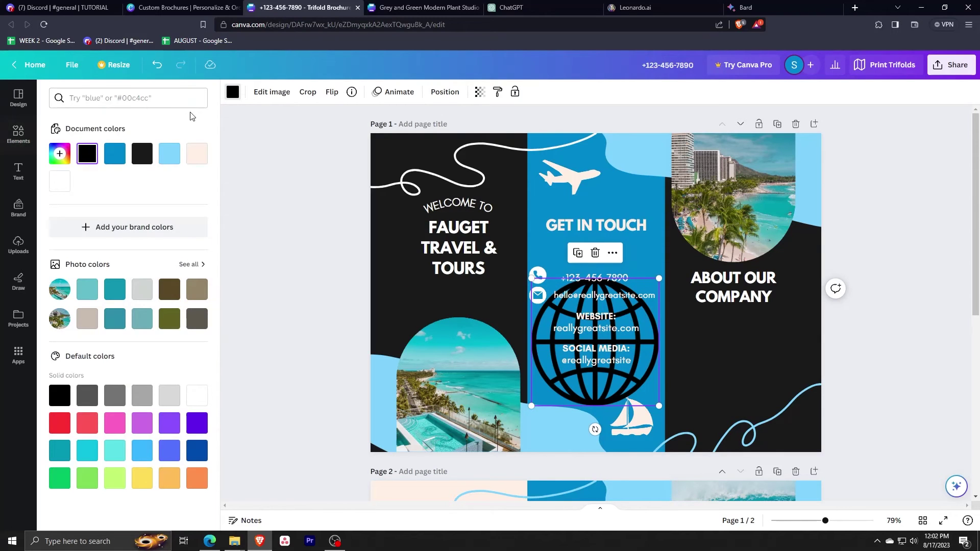
pyautogui.click(60, 182)
pyautogui.moveTo(659, 278); pyautogui.dragTo(541, 322)
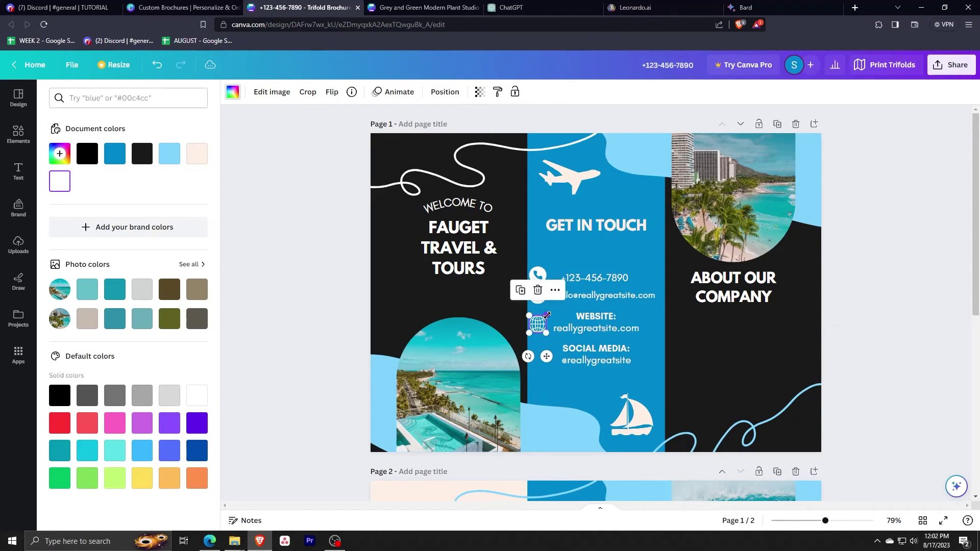
# - Delete the WEBSITE: and SOCIAL MEDIA: labels and move the website address up beside the globe
pyautogui.click(590, 319)
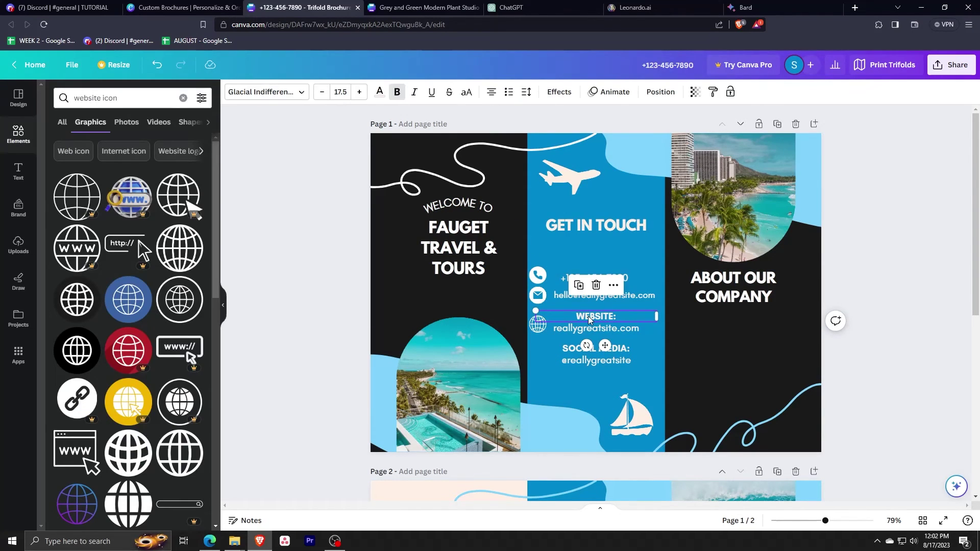
pyautogui.press('Delete')
pyautogui.moveTo(589, 330); pyautogui.dragTo(538, 319)
pyautogui.click(589, 345)
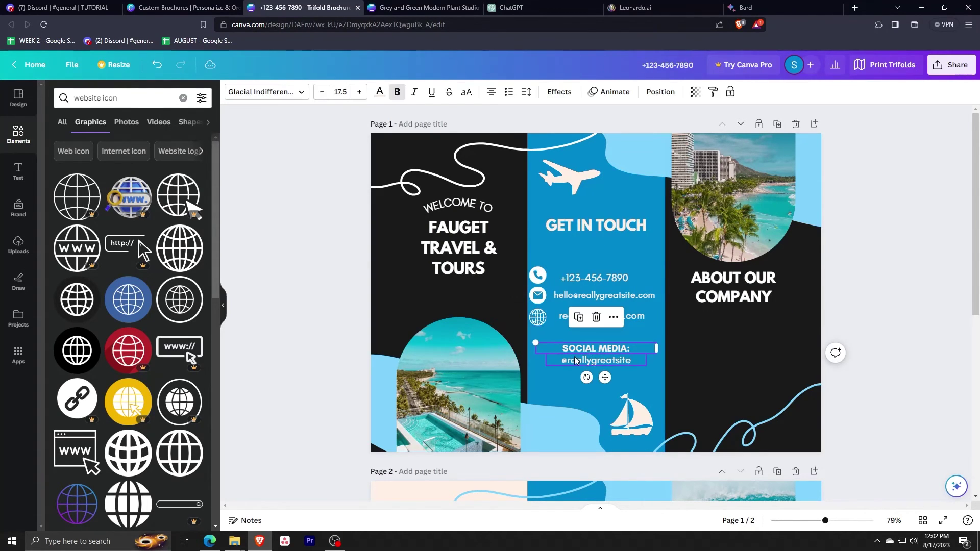
pyautogui.press('Delete')
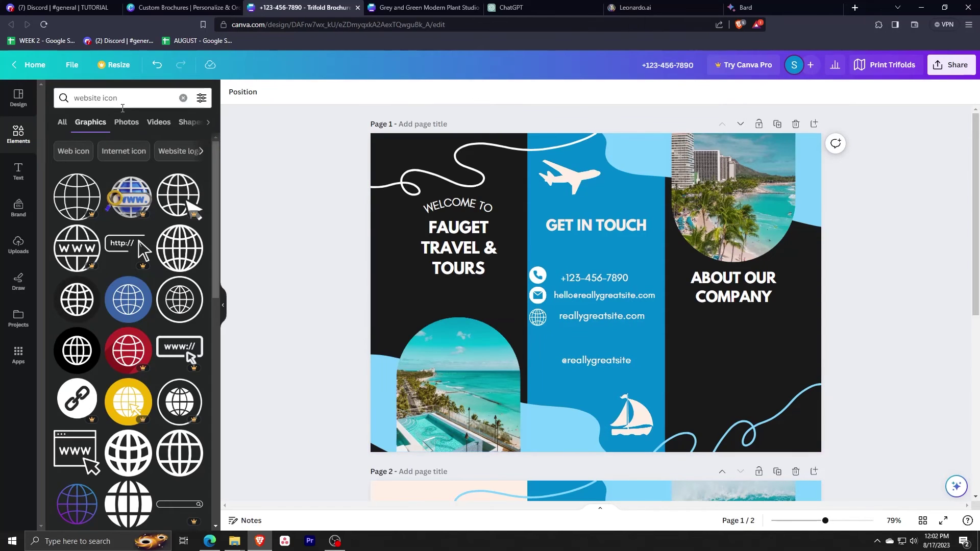
pyautogui.tripleClick(123, 101)
pyautogui.write('insta')
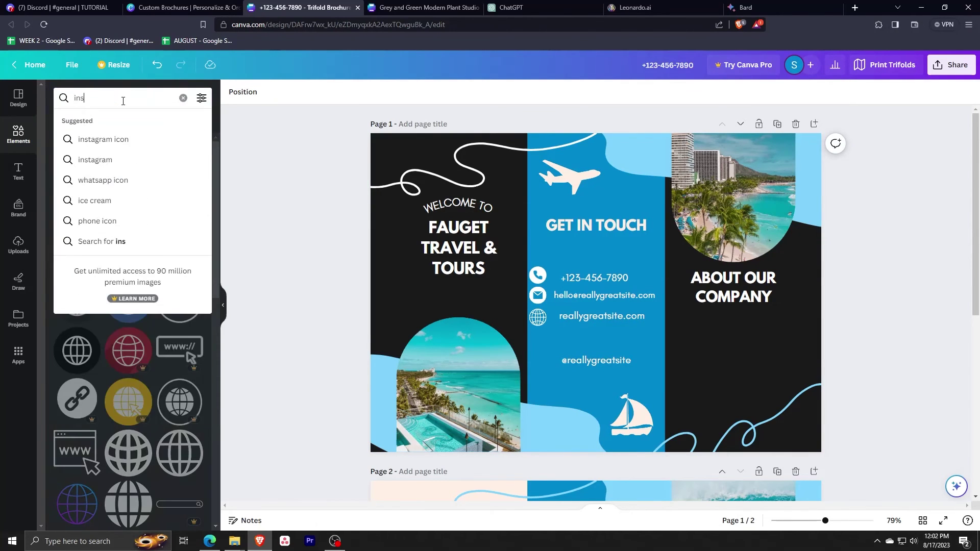
pyautogui.click(100, 157)
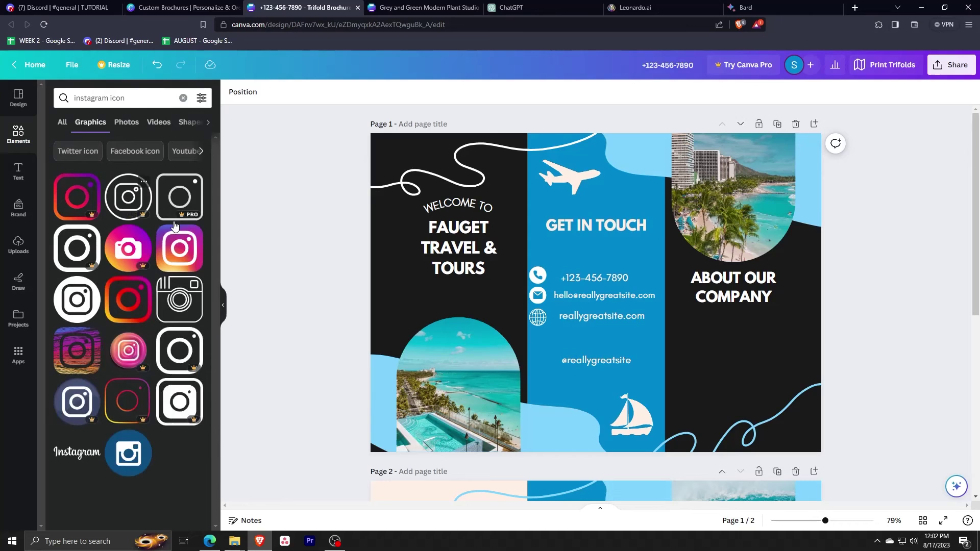
pyautogui.moveTo(77, 248); pyautogui.dragTo(526, 334)
pyautogui.click(232, 92)
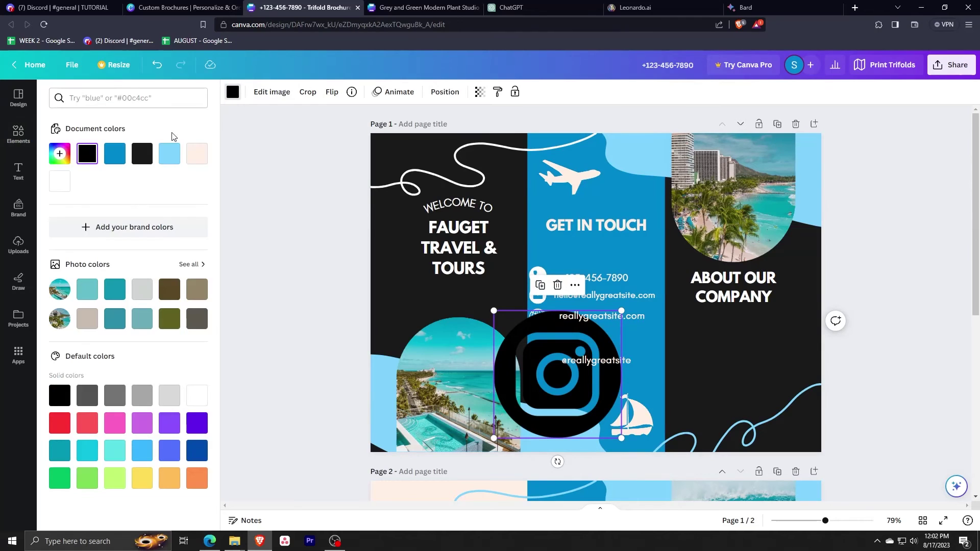
pyautogui.click(59, 181)
pyautogui.moveTo(624, 311); pyautogui.dragTo(588, 343)
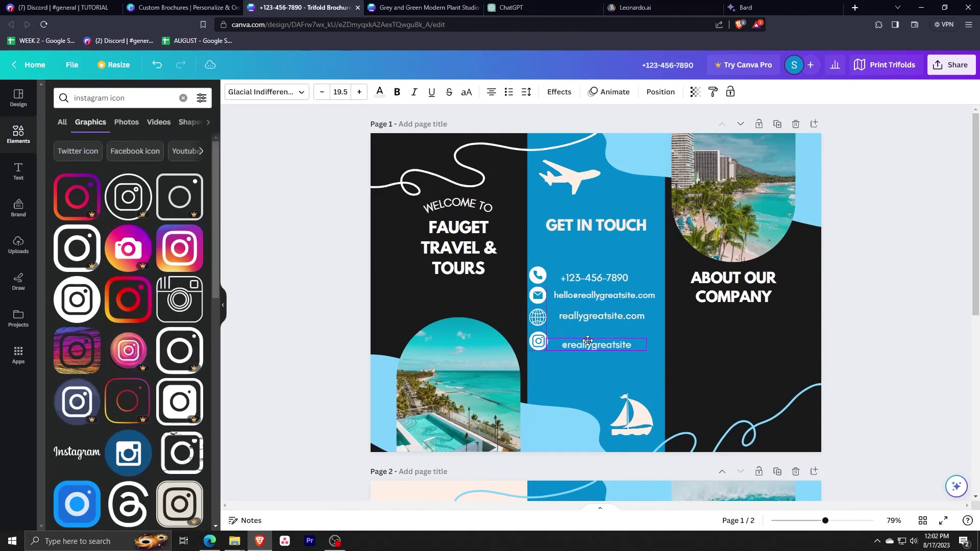
pyautogui.click(563, 373)
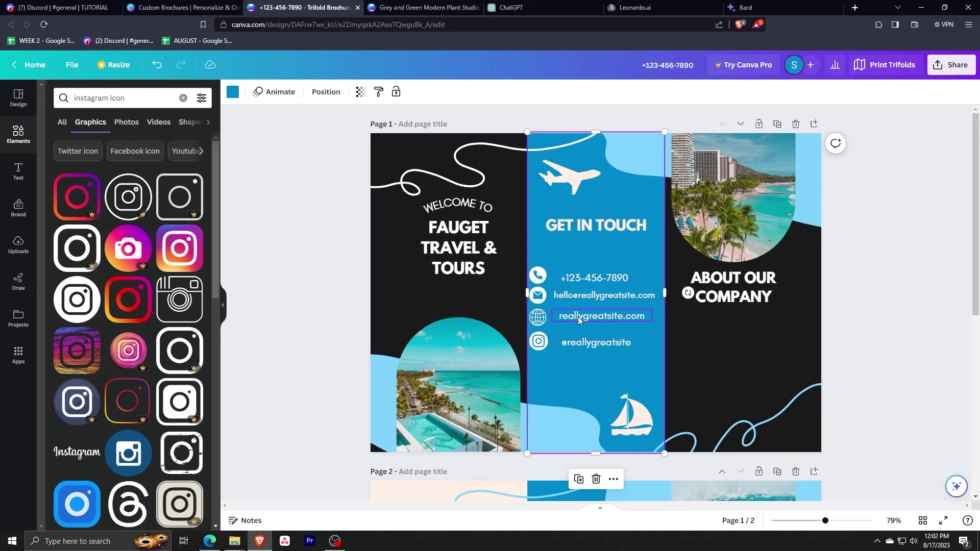
pyautogui.moveTo(578, 316); pyautogui.dragTo(575, 319)
pyautogui.click(597, 379)
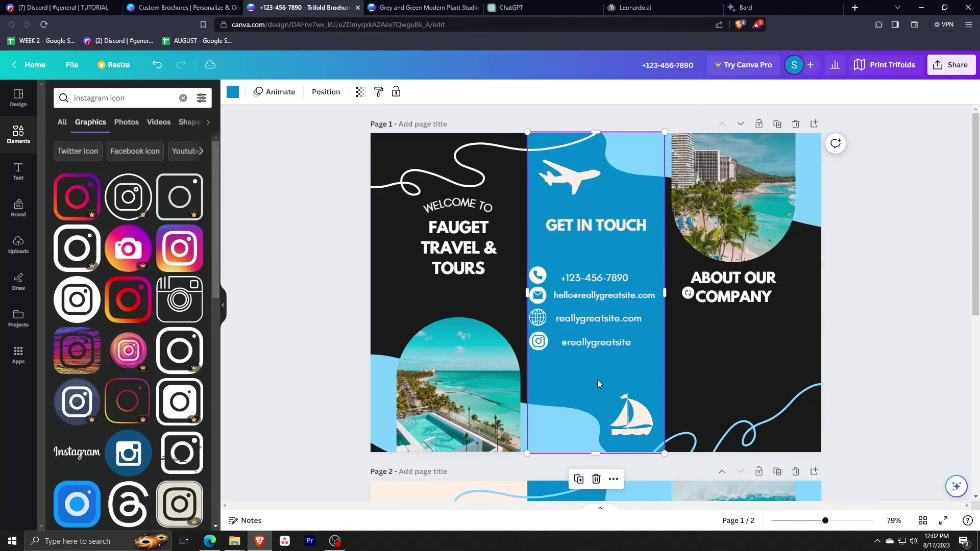
# - Make page 2's background black
pyautogui.scroll(-2, 545, 288)
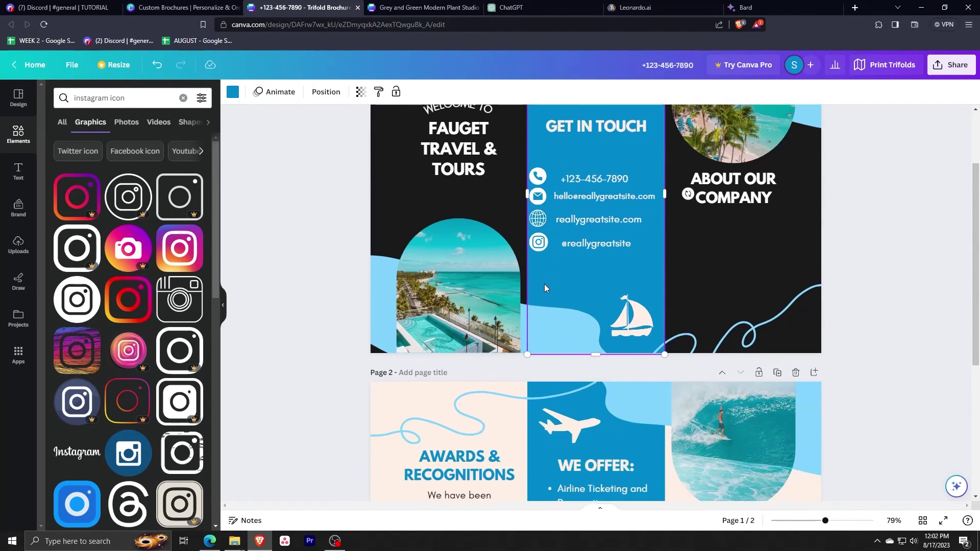
pyautogui.scroll(1, 565, 264)
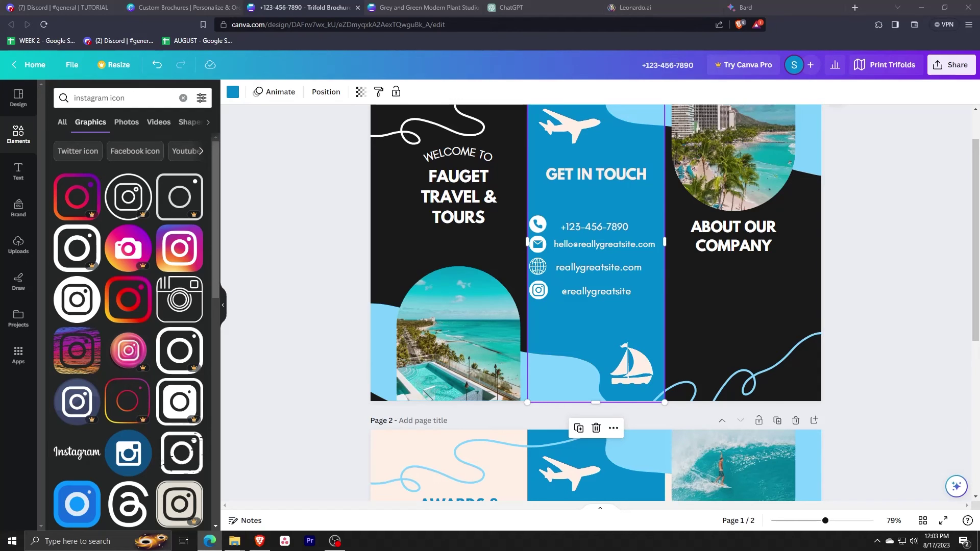
pyautogui.scroll(-3, 294, 274)
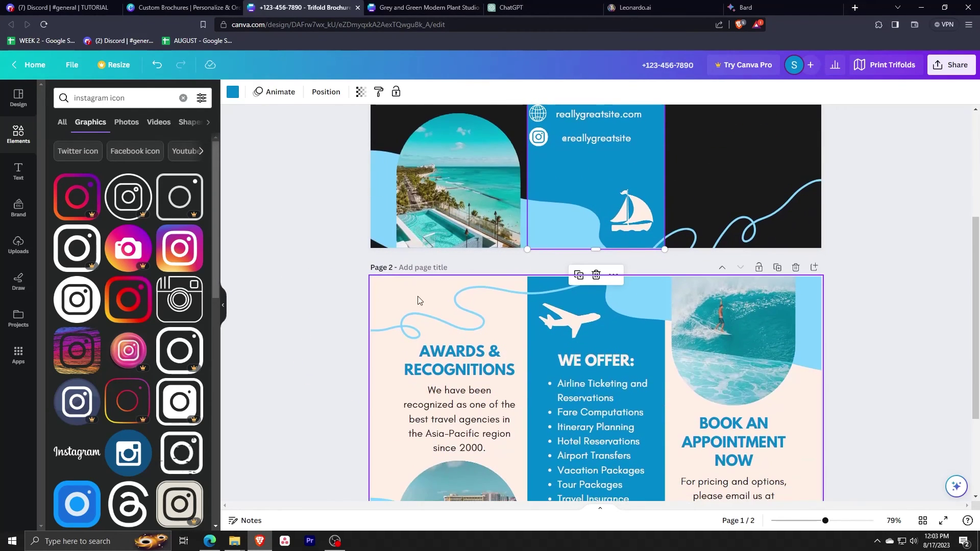
pyautogui.click(408, 296)
pyautogui.click(233, 91)
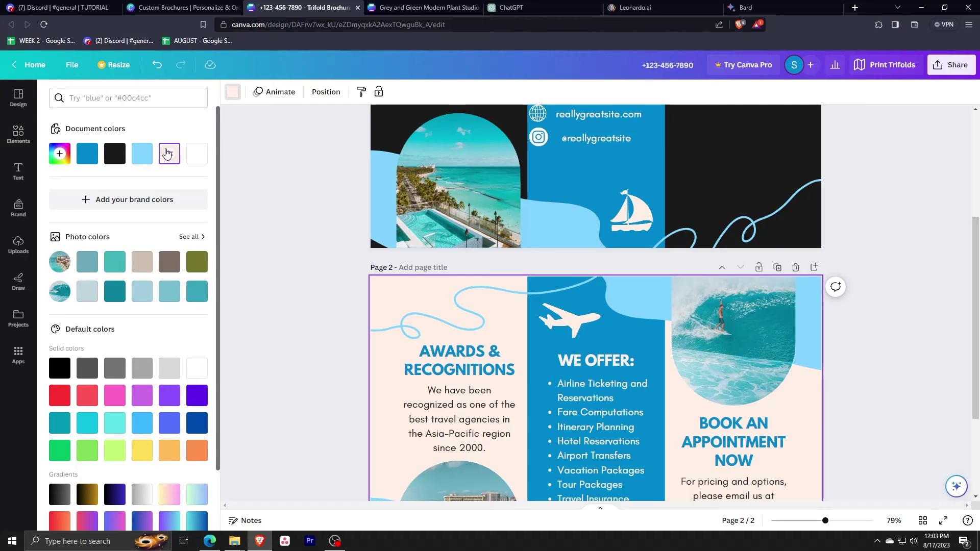
pyautogui.click(115, 154)
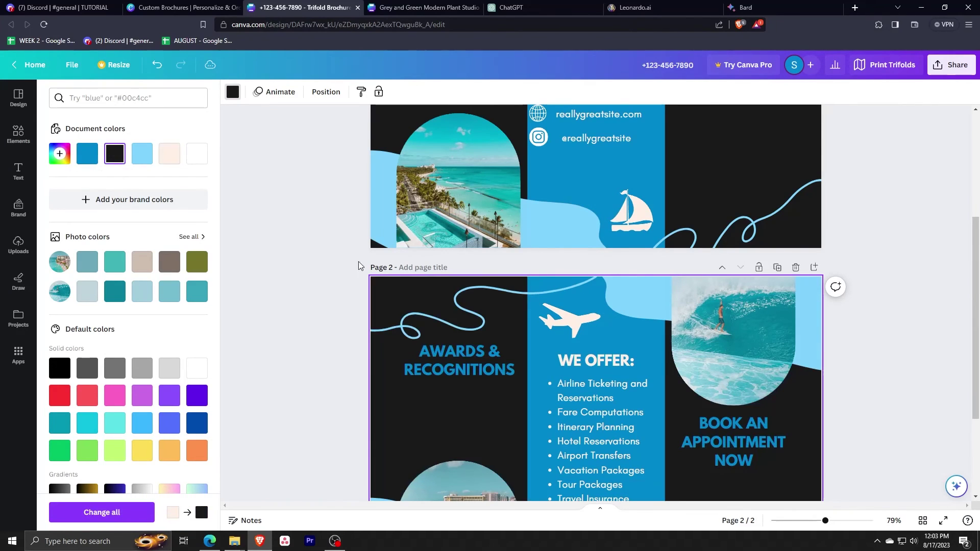
pyautogui.click(290, 249)
# - Turn the AWARDS & RECOGNITIONS heading and the top wavy line white
pyautogui.scroll(-2, 288, 248)
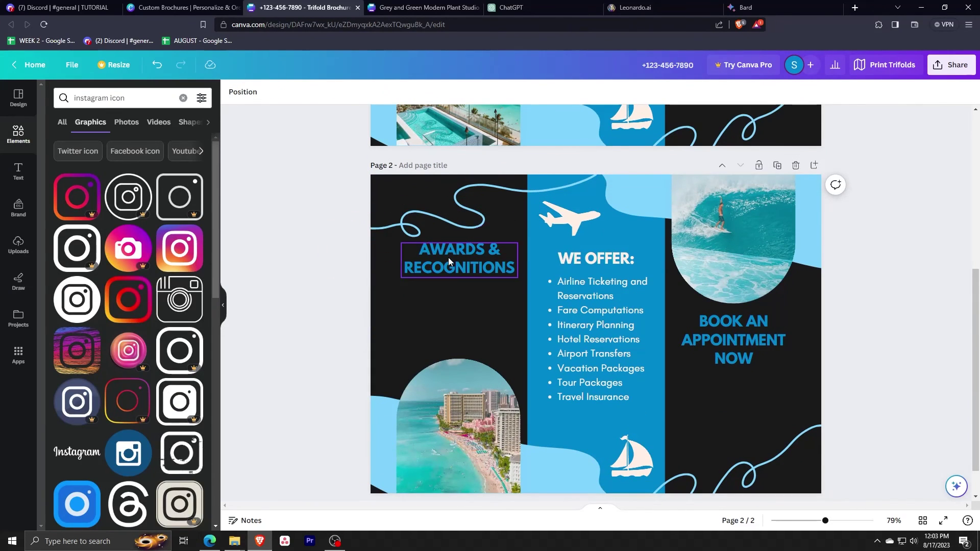
pyautogui.click(449, 258)
pyautogui.keyDown('shift'); pyautogui.click(379, 209); pyautogui.keyUp('shift')
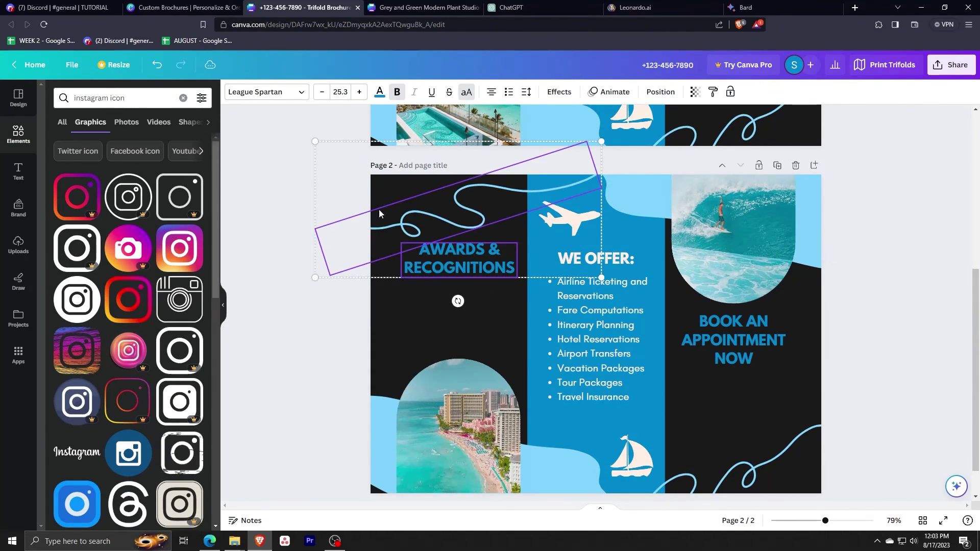
pyautogui.click(378, 97)
pyautogui.click(197, 153)
pyautogui.click(319, 272)
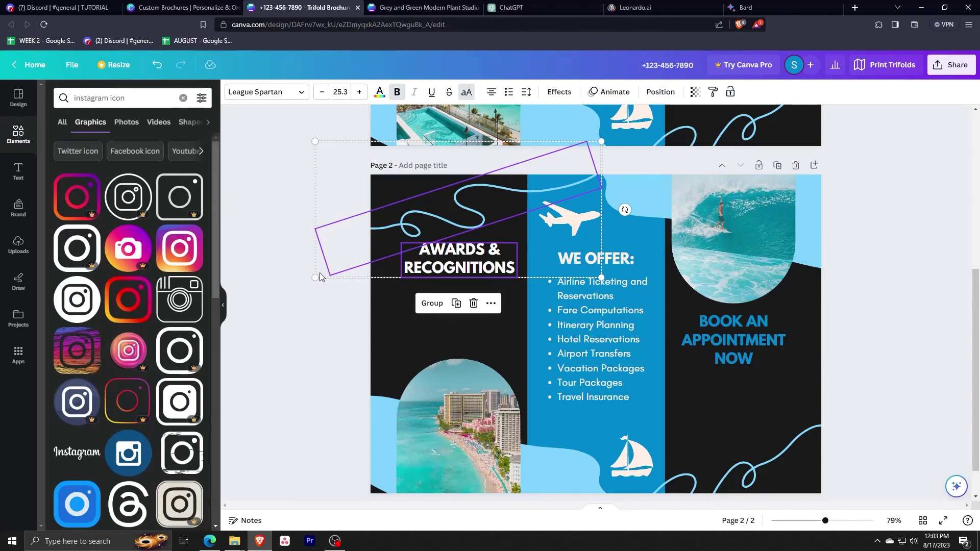
pyautogui.click(320, 272)
pyautogui.click(344, 270)
pyautogui.click(233, 92)
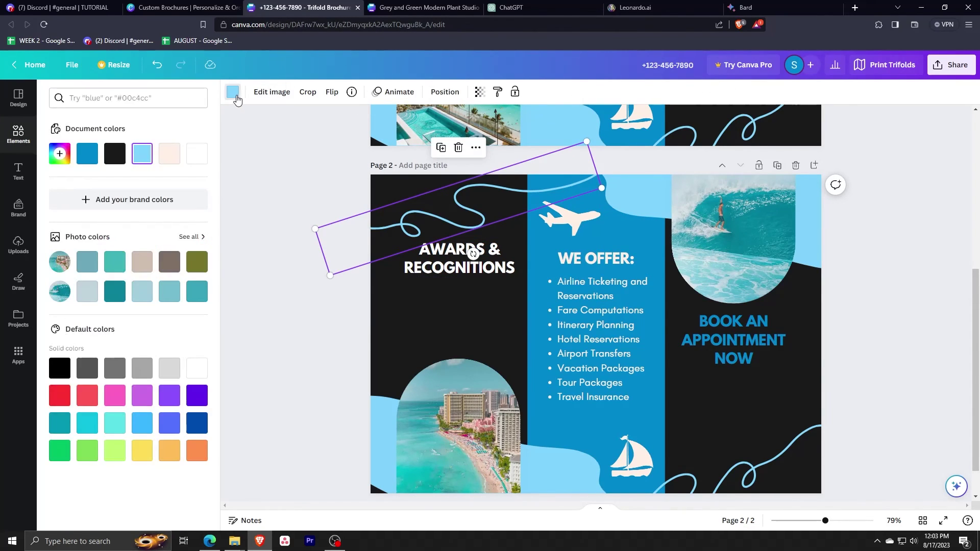
pyautogui.click(194, 154)
pyautogui.click(291, 315)
# - Turn the BOOK AN APPOINTMENT NOW heading and the bottom-right wavy line white
pyautogui.scroll(-1, 473, 259)
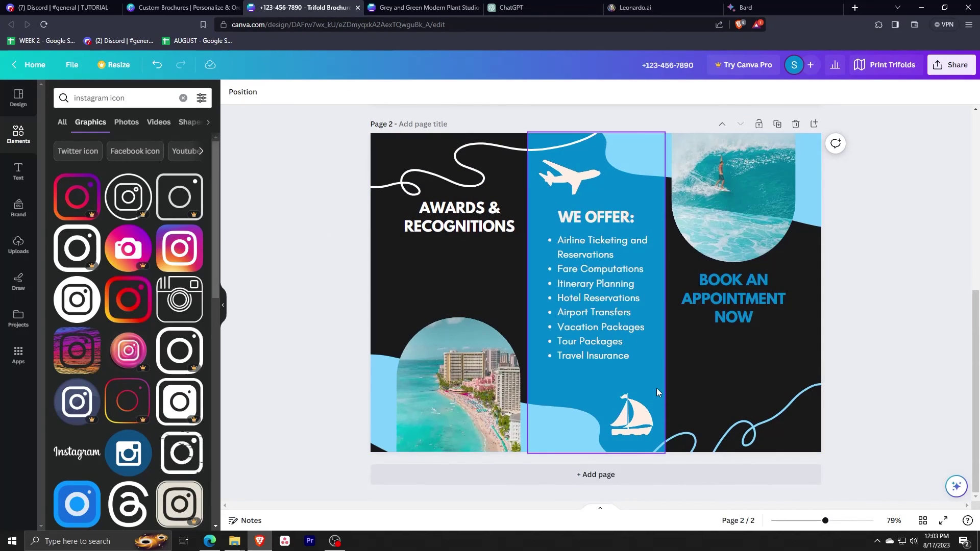
pyautogui.click(689, 437)
pyautogui.keyDown('shift'); pyautogui.click(743, 325); pyautogui.keyUp('shift')
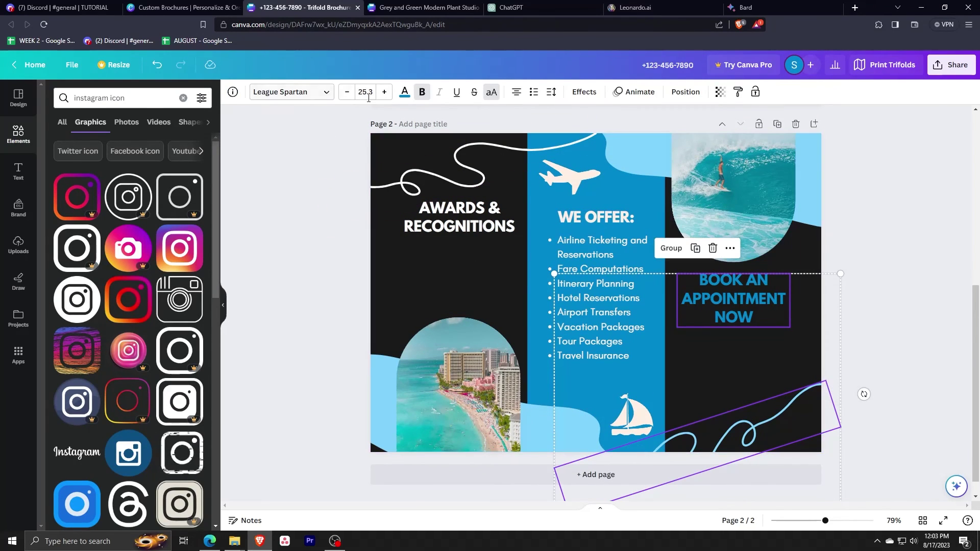
pyautogui.click(404, 92)
pyautogui.click(201, 159)
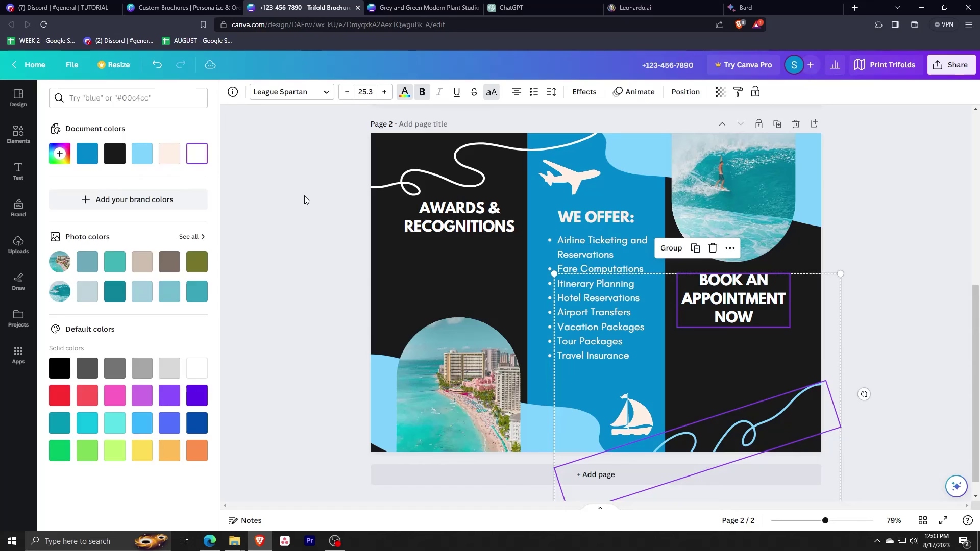
pyautogui.click(304, 195)
pyautogui.click(738, 437)
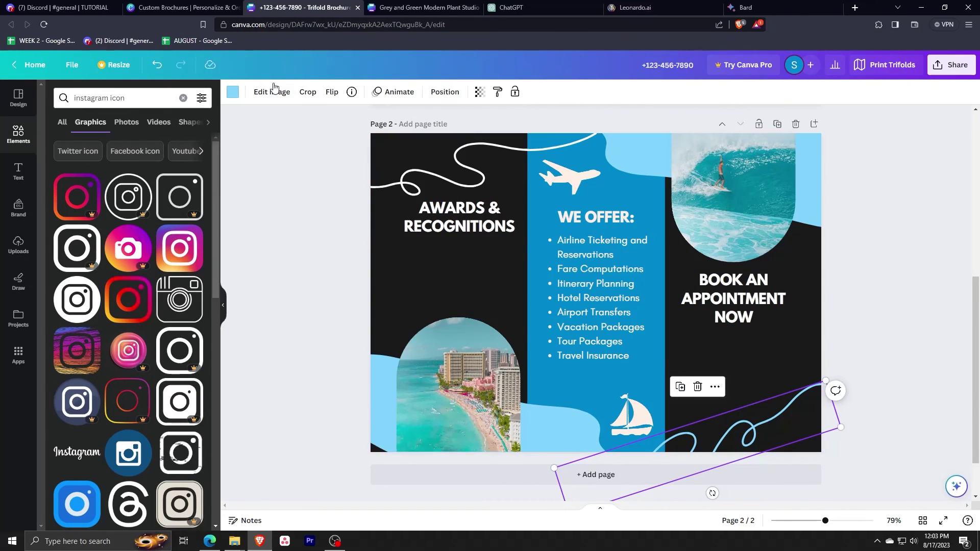
pyautogui.click(233, 91)
pyautogui.click(193, 153)
pyautogui.click(276, 204)
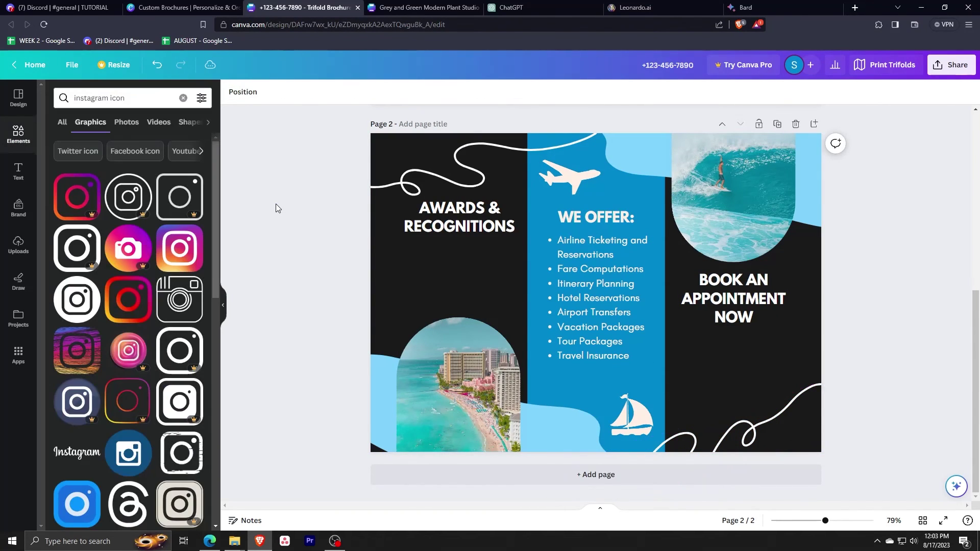
pyautogui.scroll(1, 588, 244)
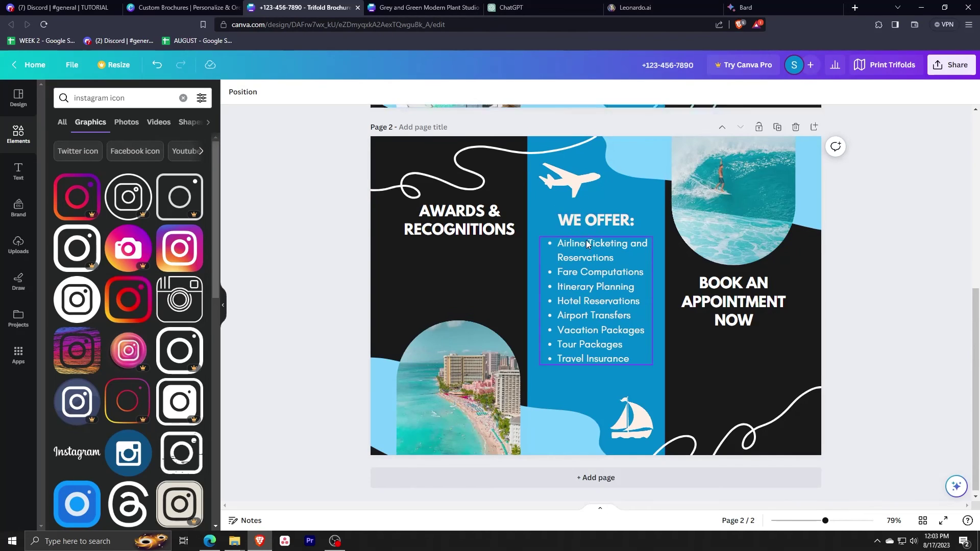
pyautogui.scroll(7, 588, 244)
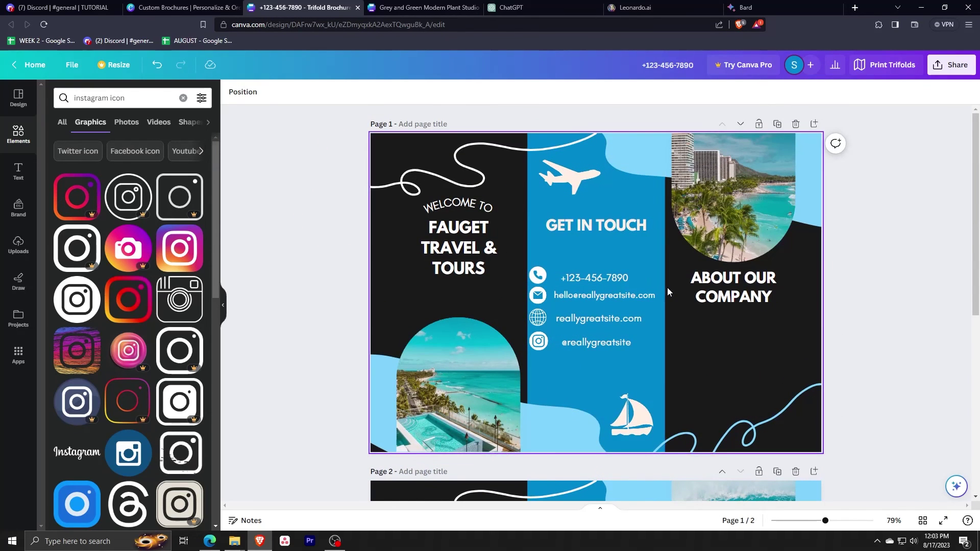
pyautogui.scroll(-4, 663, 286)
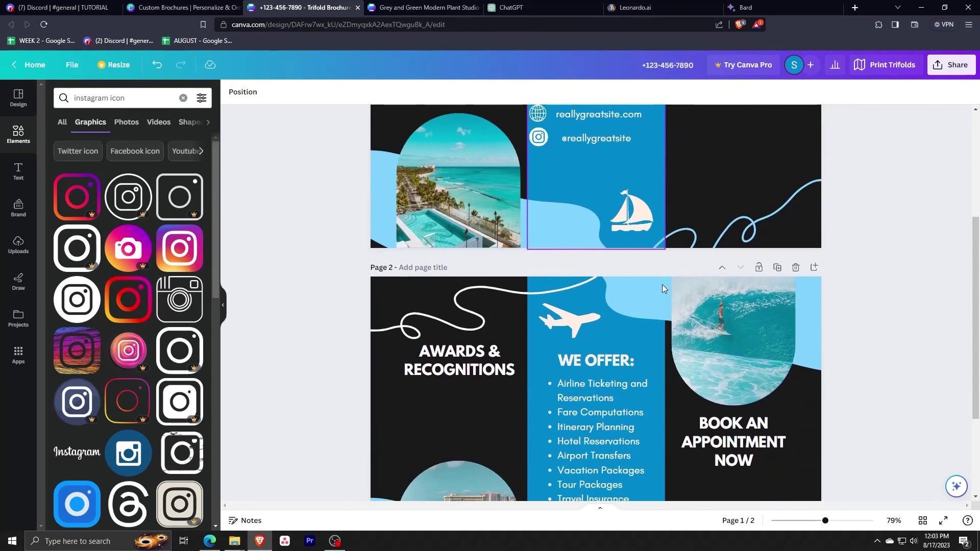
pyautogui.scroll(-2, 663, 286)
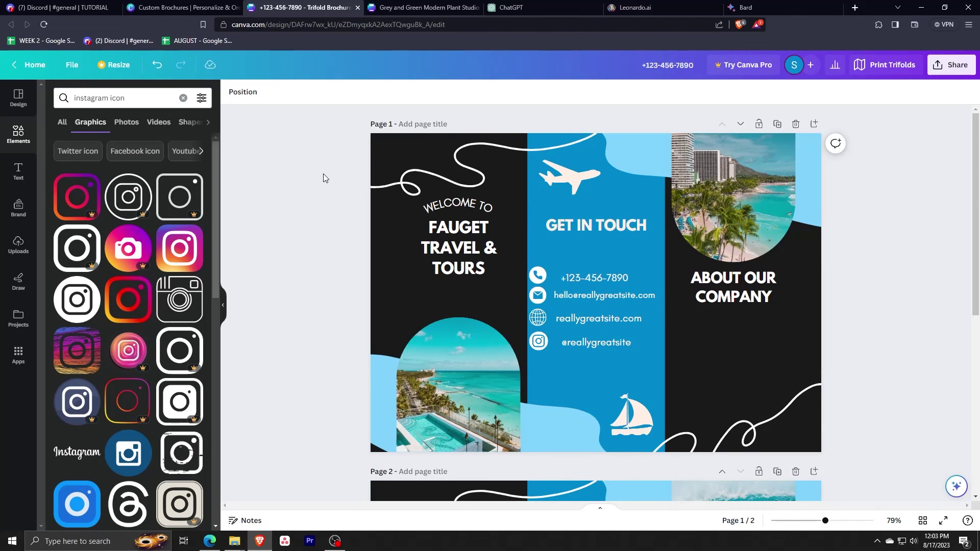
# - Review both brochure pages, then reopen the Download panel from Share with PNG selected for all pages
pyautogui.scroll(-1, 323, 173)
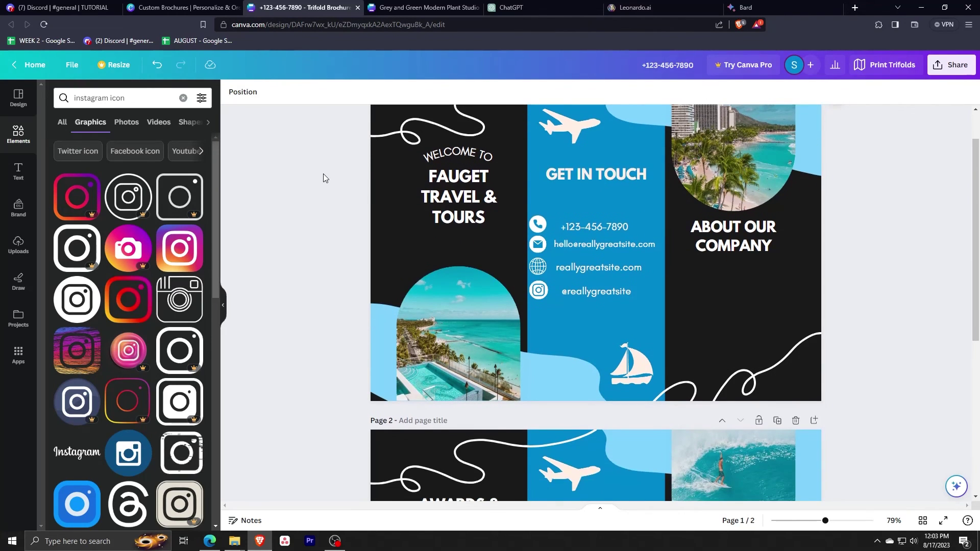
pyautogui.scroll(1, 323, 173)
pyautogui.scroll(-1, 323, 178)
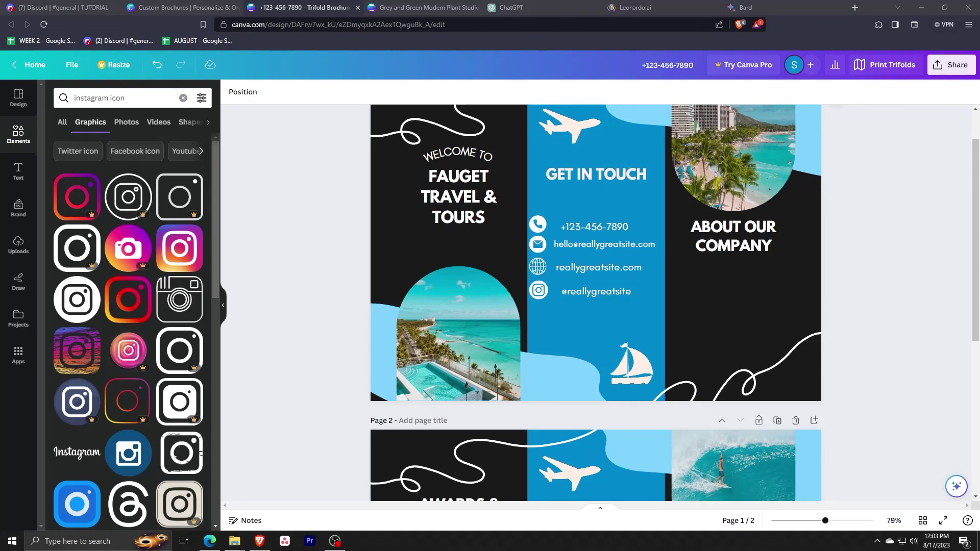
pyautogui.click(335, 542)
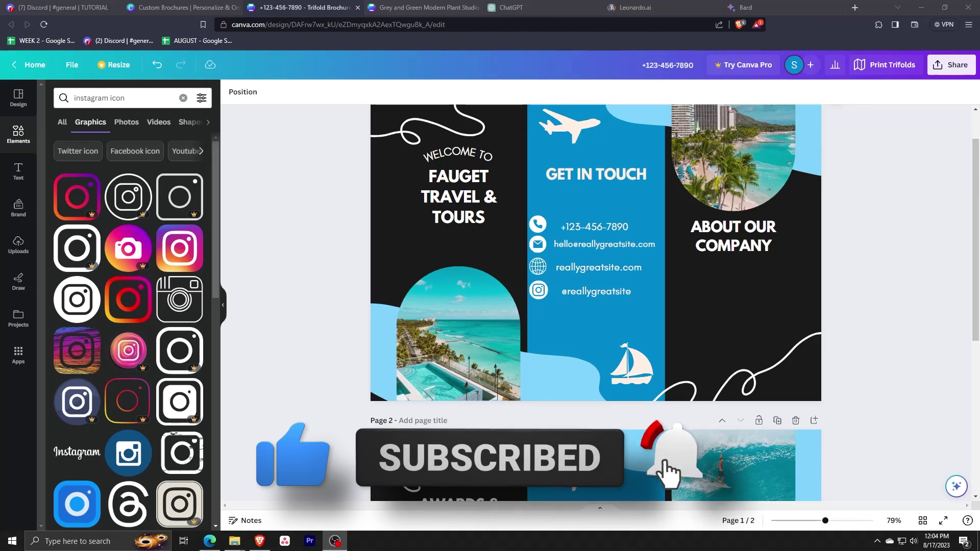
pyautogui.click(950, 65)
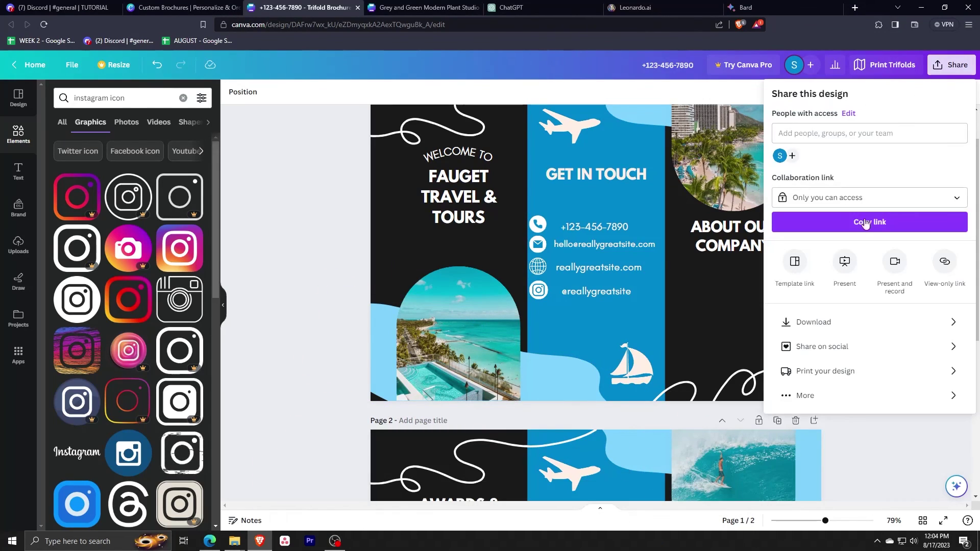
pyautogui.click(830, 325)
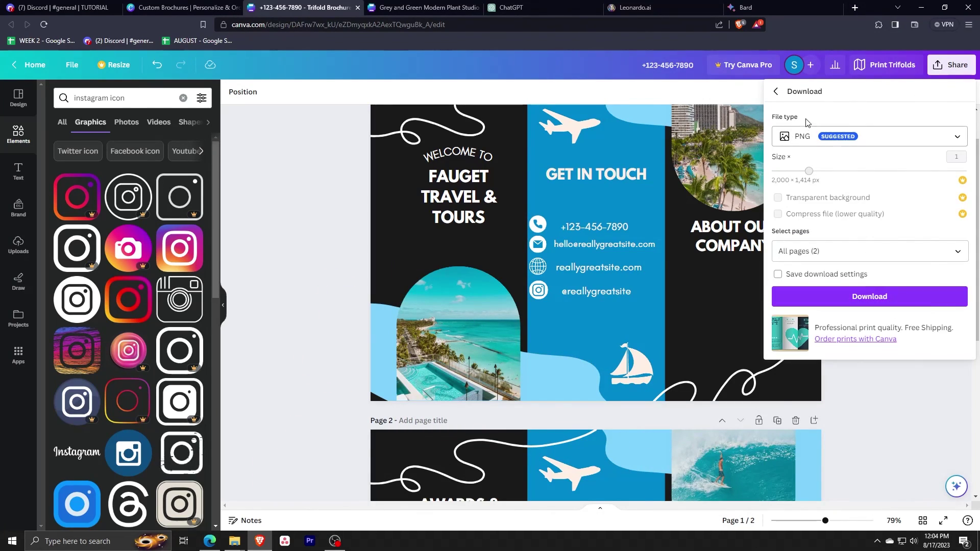